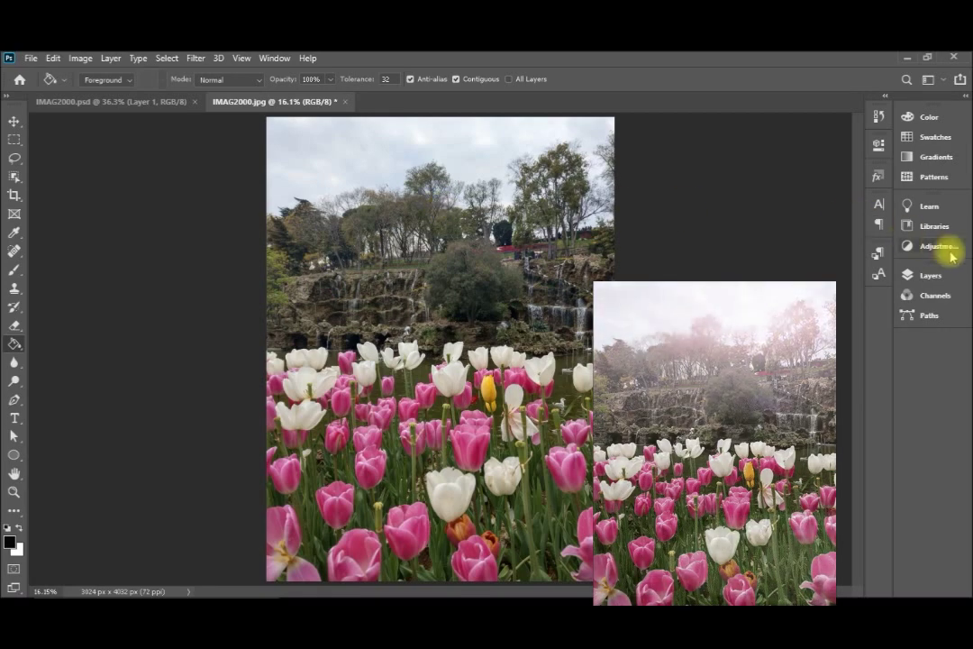
Show the Layers panel and unlock the tulip photo's Background into an editable Layer 0.
{"action": "left_click", "coordinate": [931, 275]}
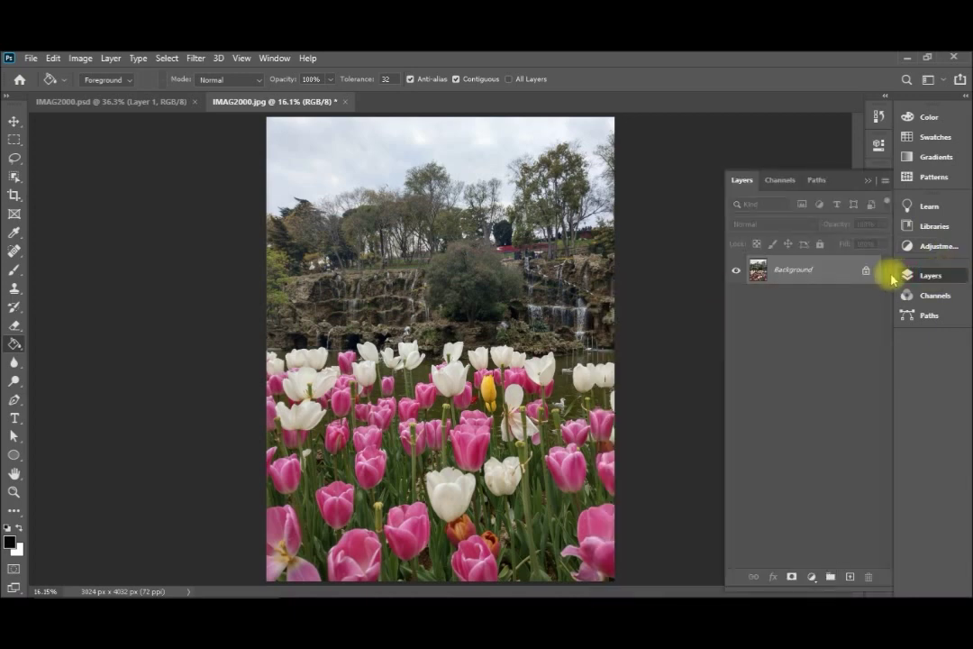
{"action": "left_click", "coordinate": [865, 275]}
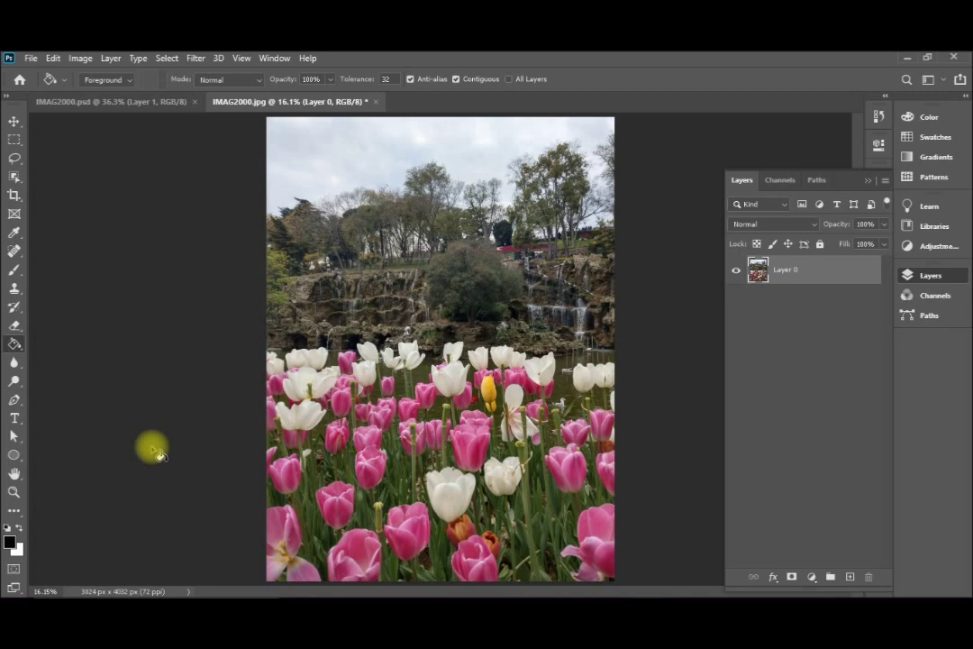
Resize the photo via Image Size to 756 × 1008 px and fit it to the window.
{"action": "left_click", "coordinate": [81, 59]}
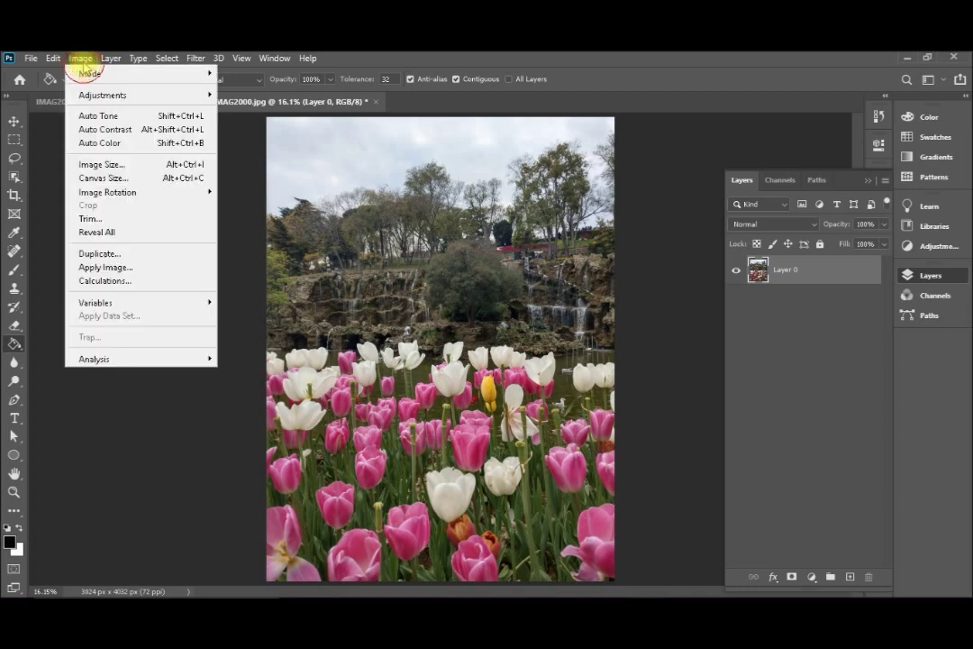
{"action": "left_click", "coordinate": [128, 168]}
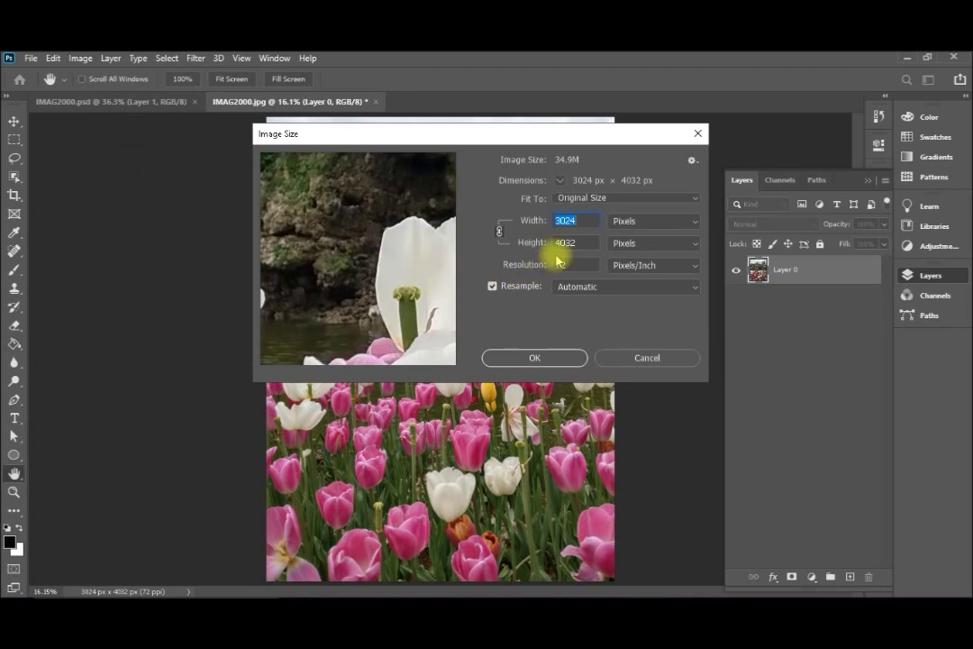
{"action": "type", "text": "70"}
{"action": "key", "text": "BackSpace"}
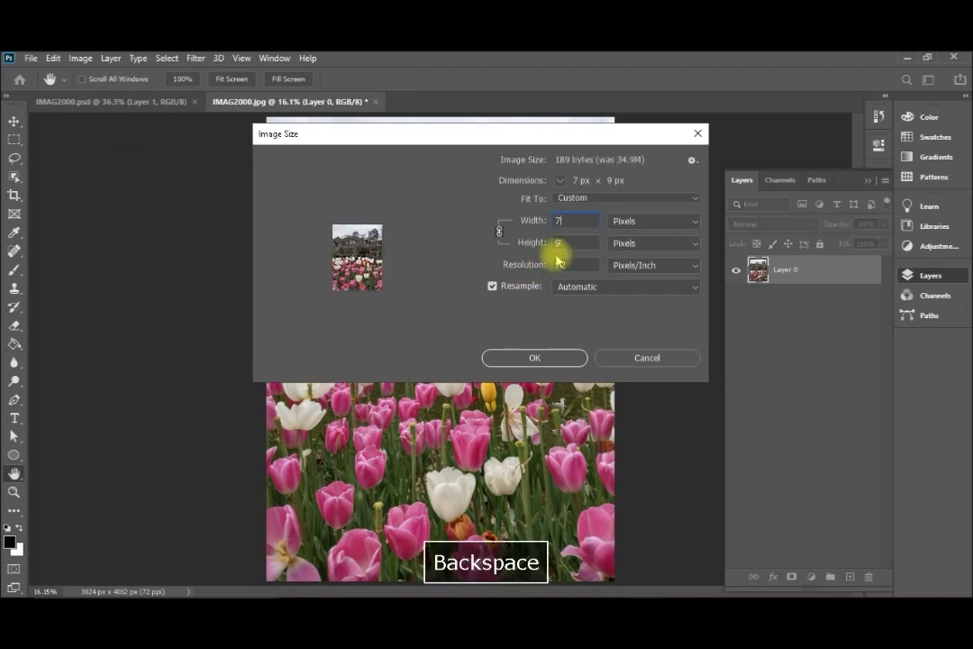
{"action": "type", "text": "56"}
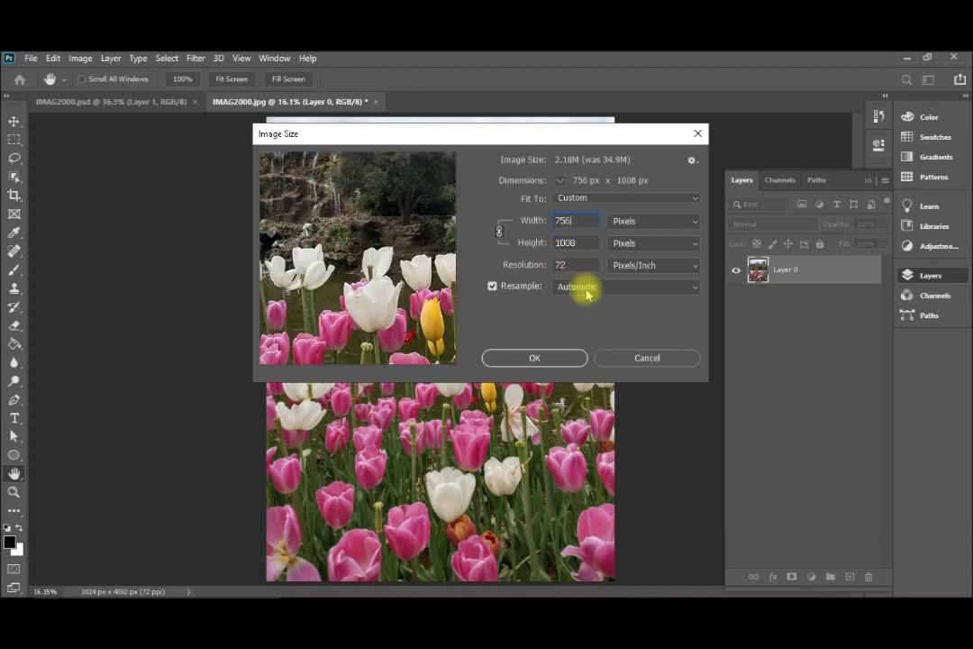
{"action": "left_click", "coordinate": [549, 358]}
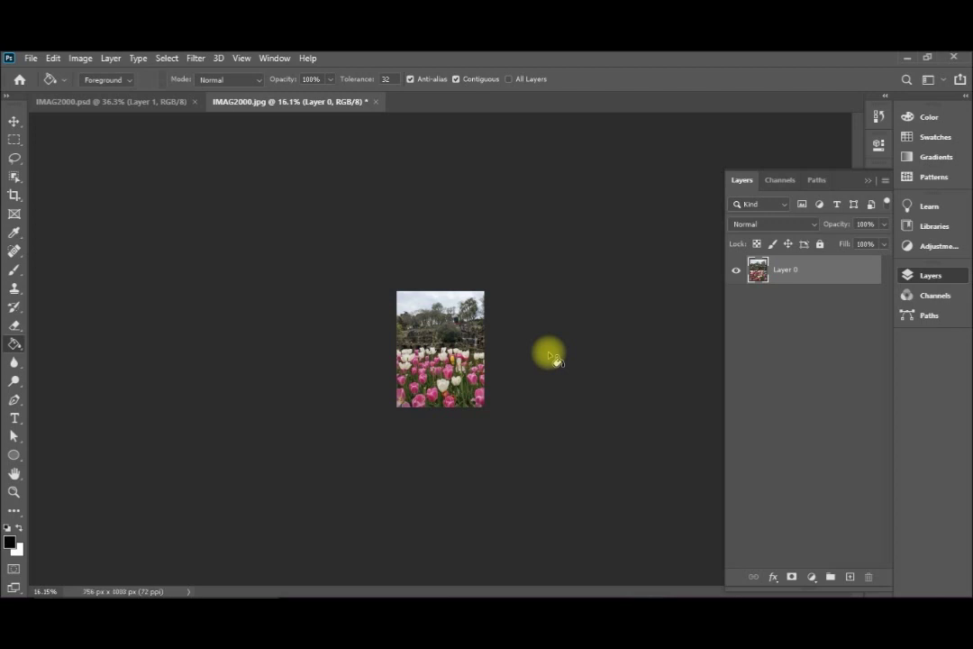
{"action": "key", "text": "ctrl+0"}
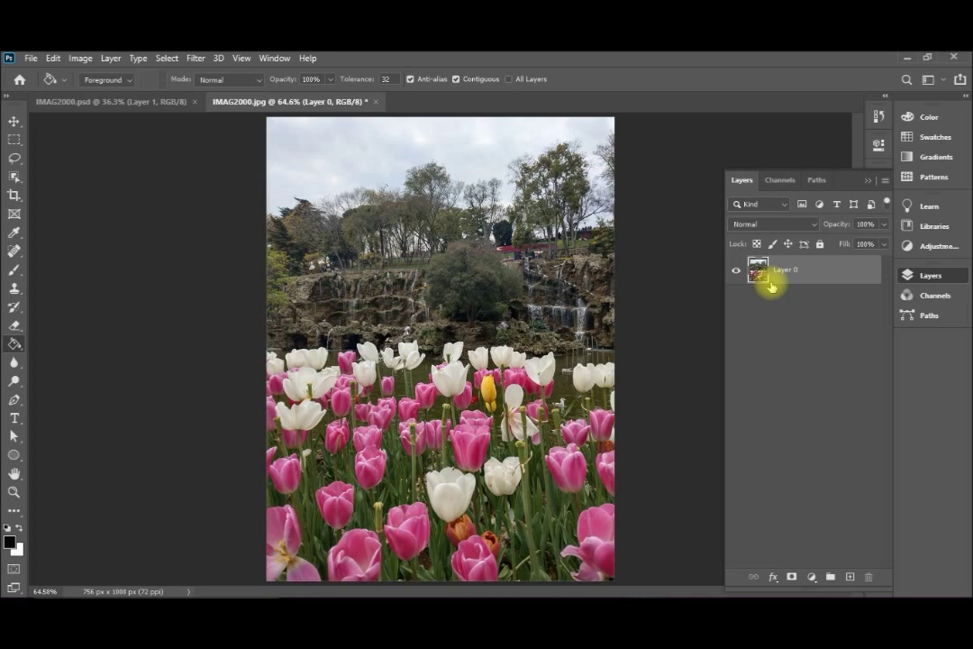
Add a new Layer 1 above the photo and fill it with solid black.
{"action": "key", "text": "ctrl+shift+n"}
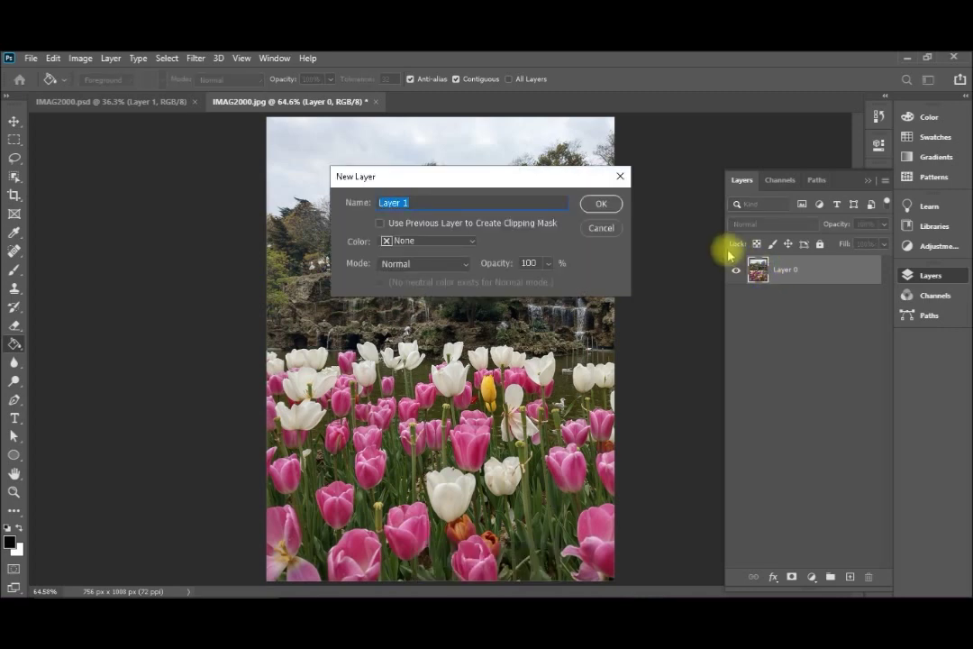
{"action": "left_click", "coordinate": [601, 204]}
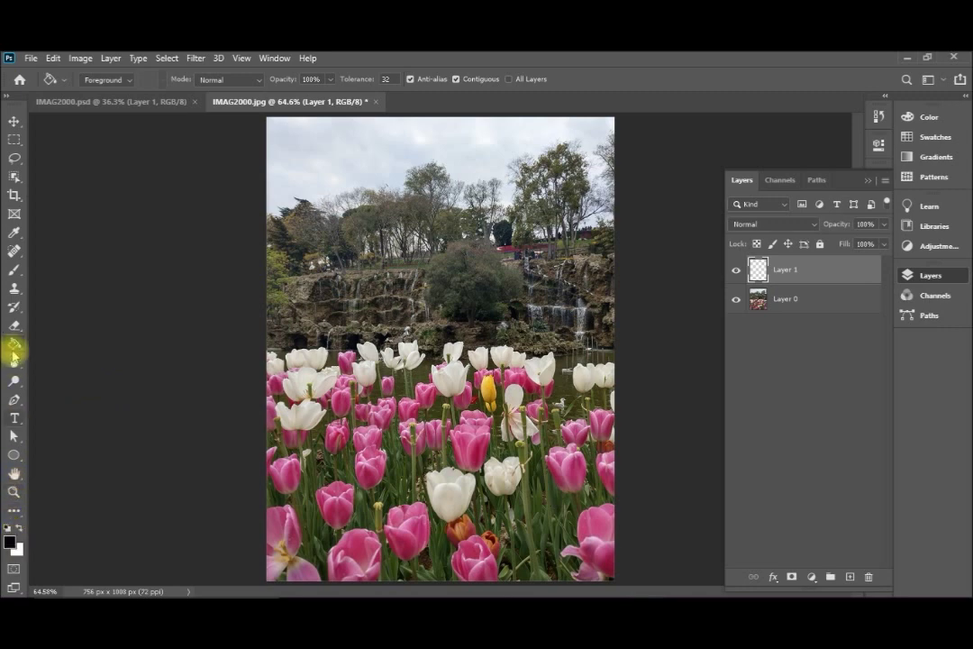
{"action": "left_click", "coordinate": [474, 324]}
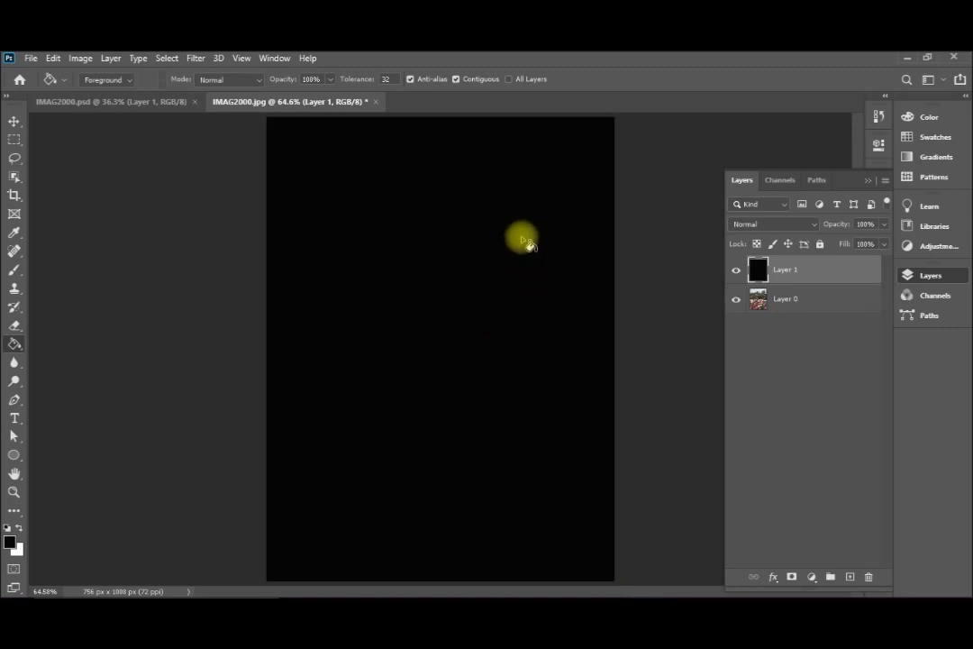
{"action": "left_click", "coordinate": [196, 60]}
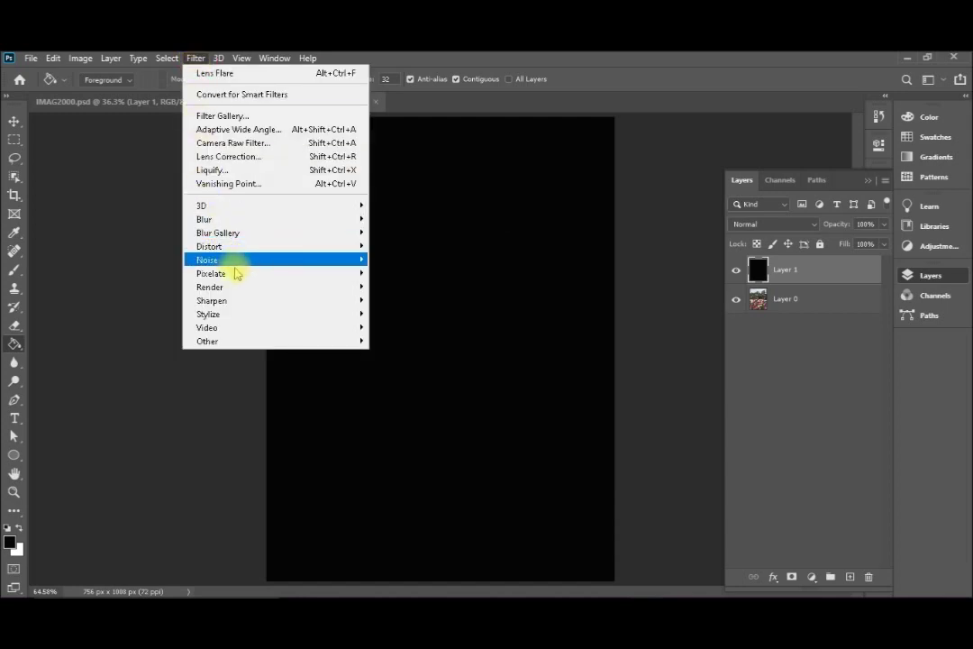
Render a trial Lens Flare (Brightness 157, 35mm Prime) on the black layer, then undo it.
{"action": "mouse_move", "coordinate": [239, 279]}
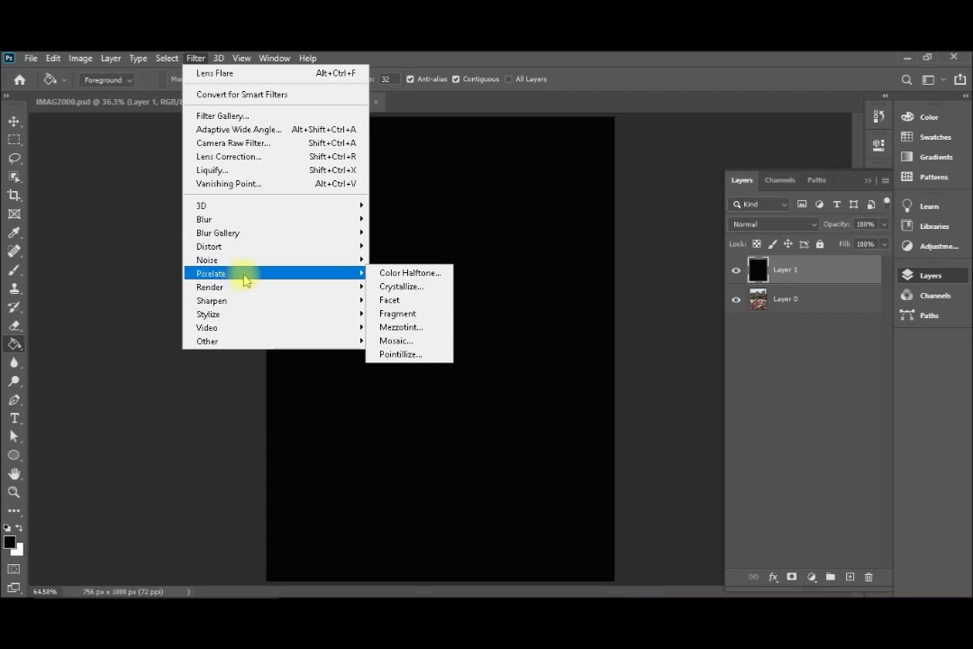
{"action": "mouse_move", "coordinate": [322, 289]}
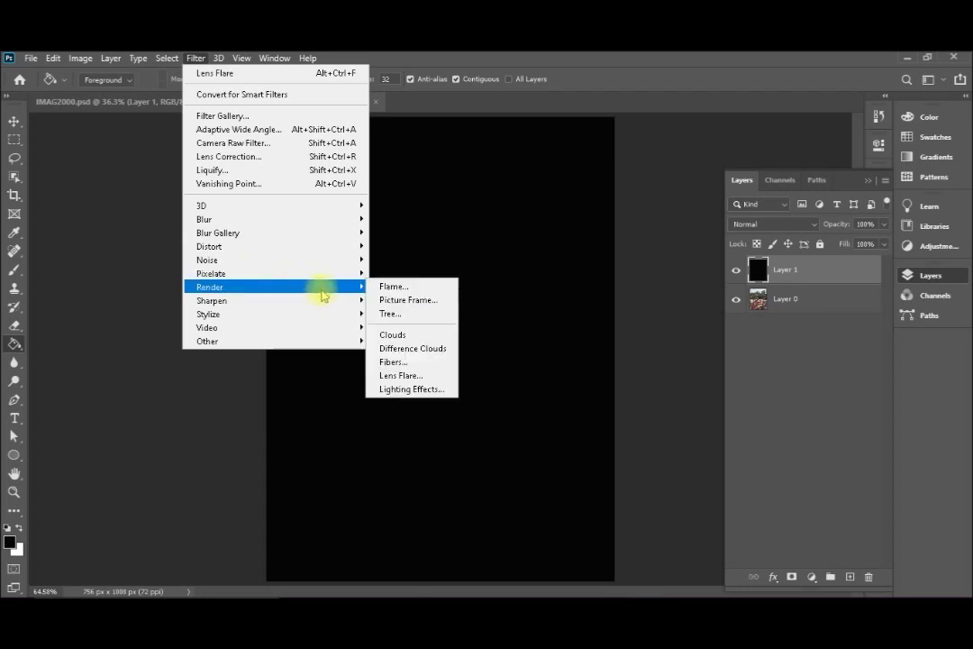
{"action": "left_click", "coordinate": [402, 377]}
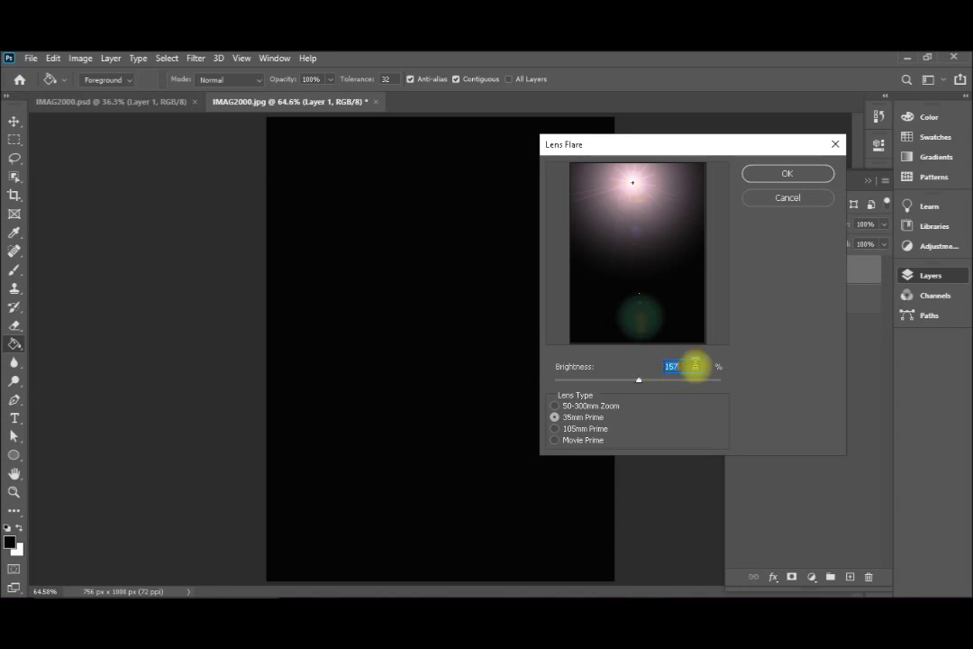
{"action": "left_click", "coordinate": [761, 177]}
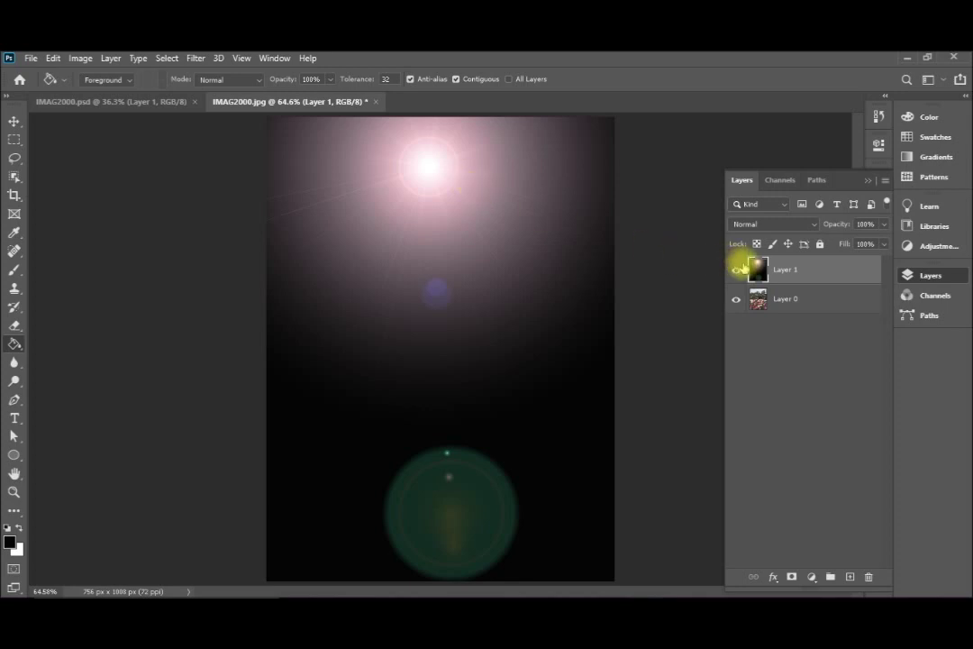
{"action": "key", "text": "ctrl+z"}
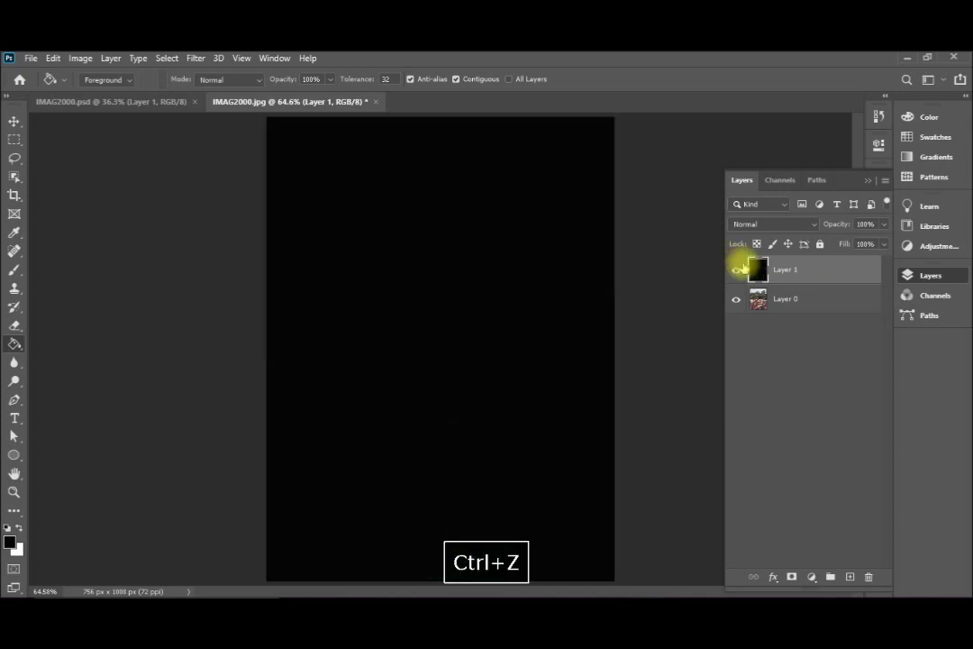
{"action": "left_click", "coordinate": [194, 58]}
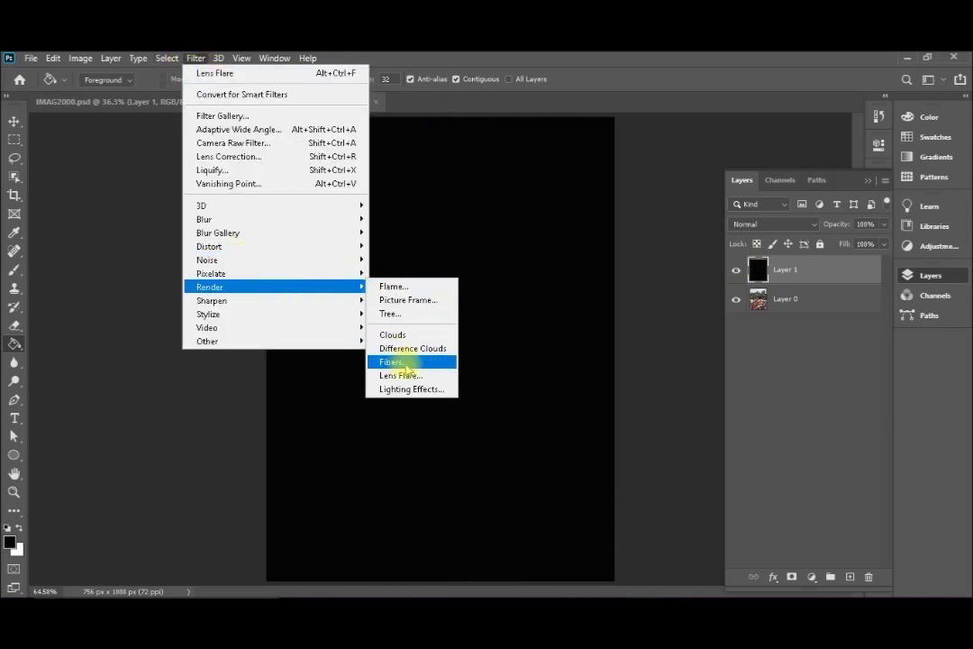
{"action": "left_click", "coordinate": [404, 375]}
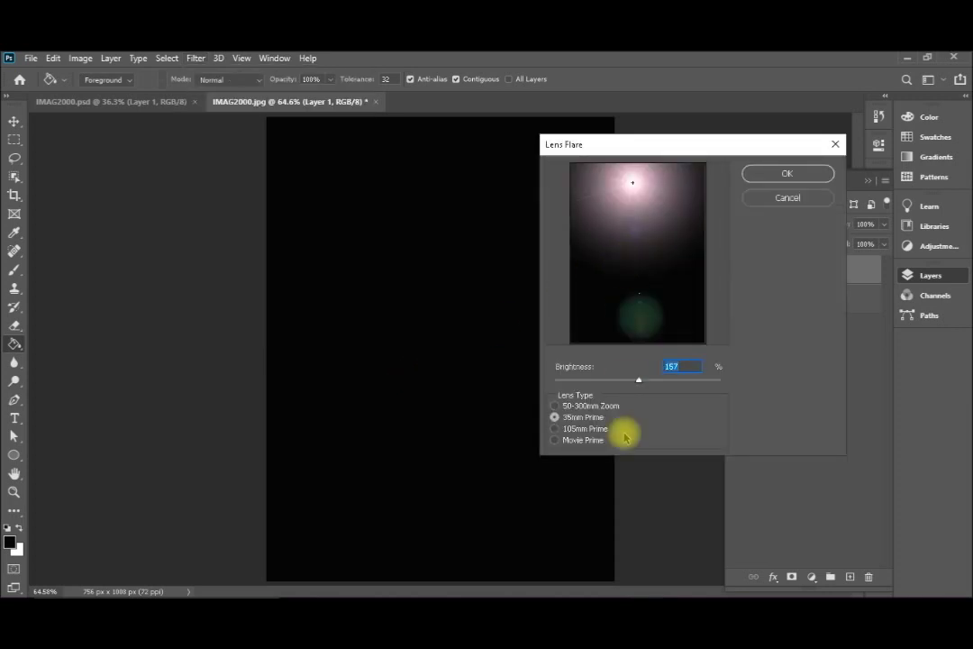
{"action": "left_click", "coordinate": [555, 405]}
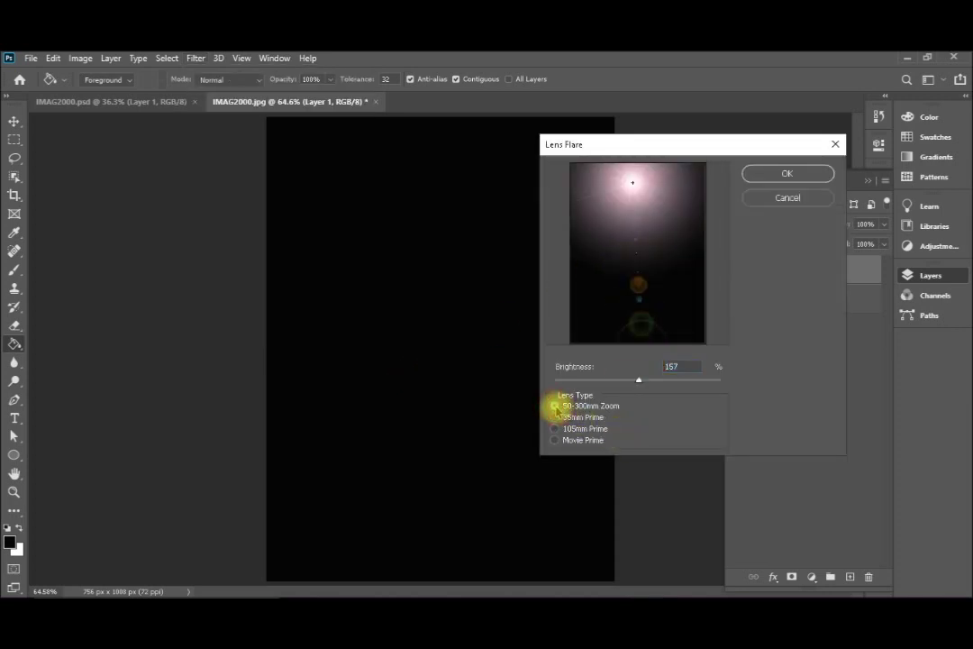
{"action": "left_click", "coordinate": [555, 428]}
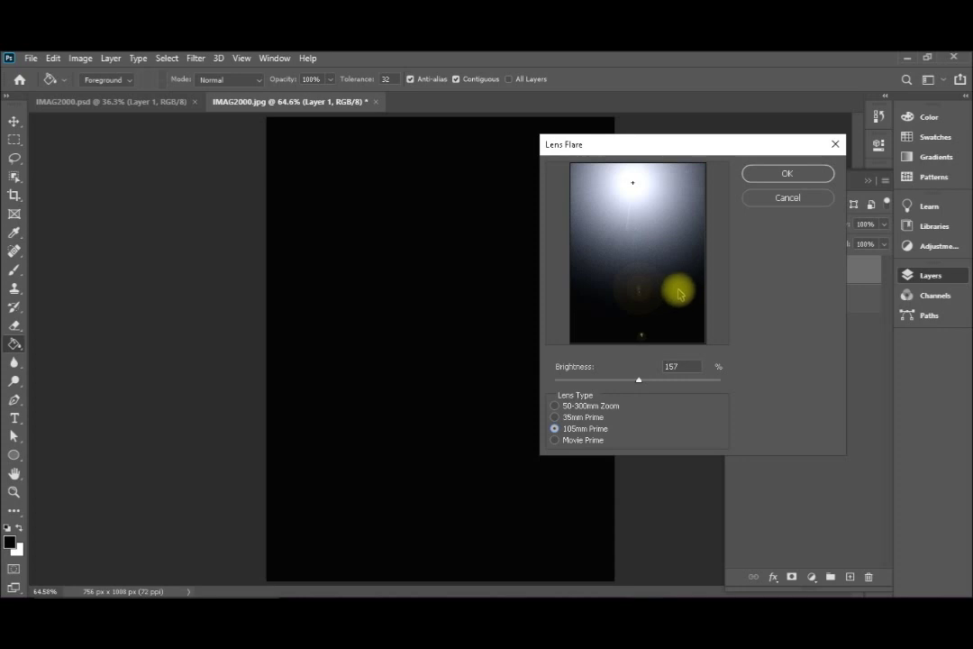
{"action": "left_click", "coordinate": [556, 418]}
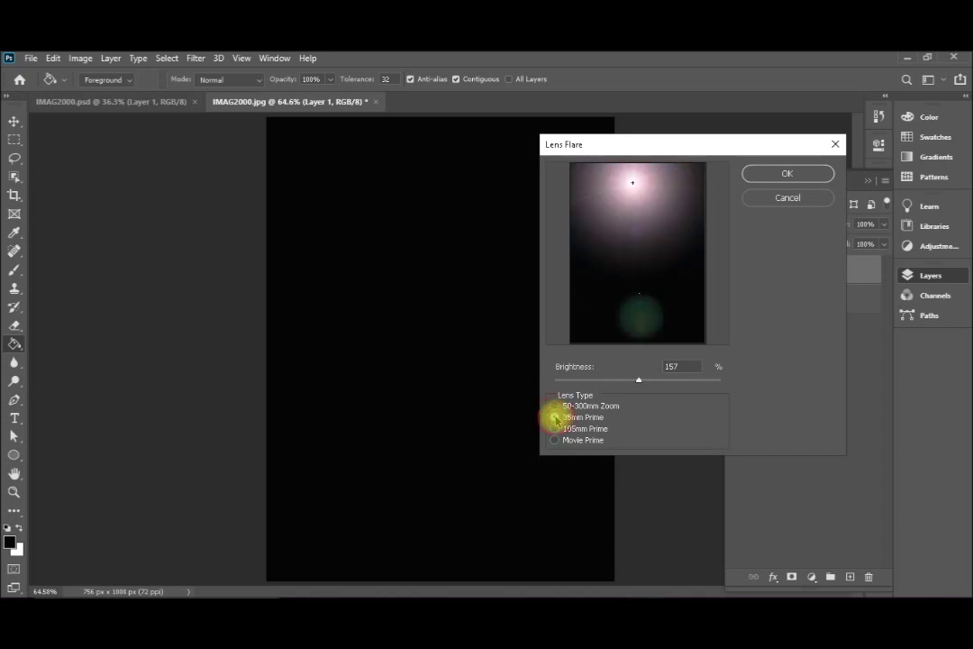
{"action": "left_click", "coordinate": [758, 174]}
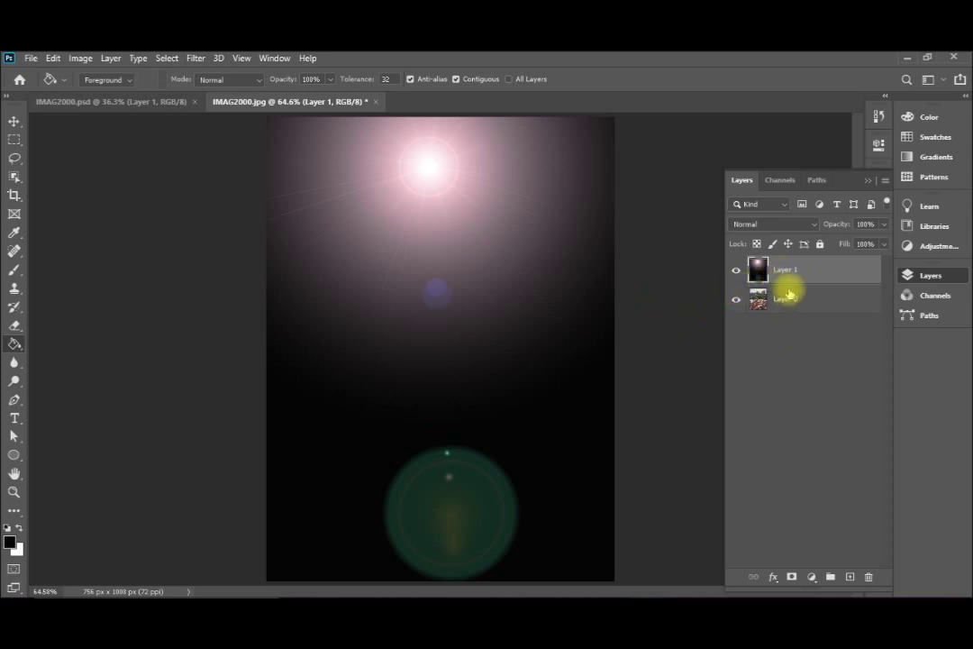
Set Layer 1's blend mode to Screen so the flare glows over the tulip photo.
{"action": "left_click", "coordinate": [806, 224]}
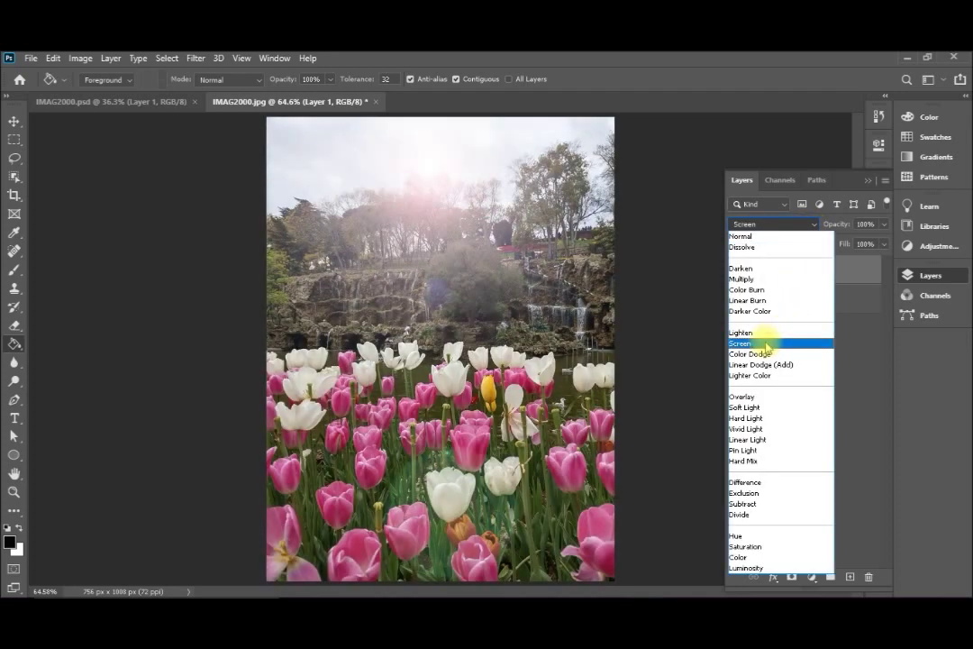
{"action": "left_click", "coordinate": [766, 344]}
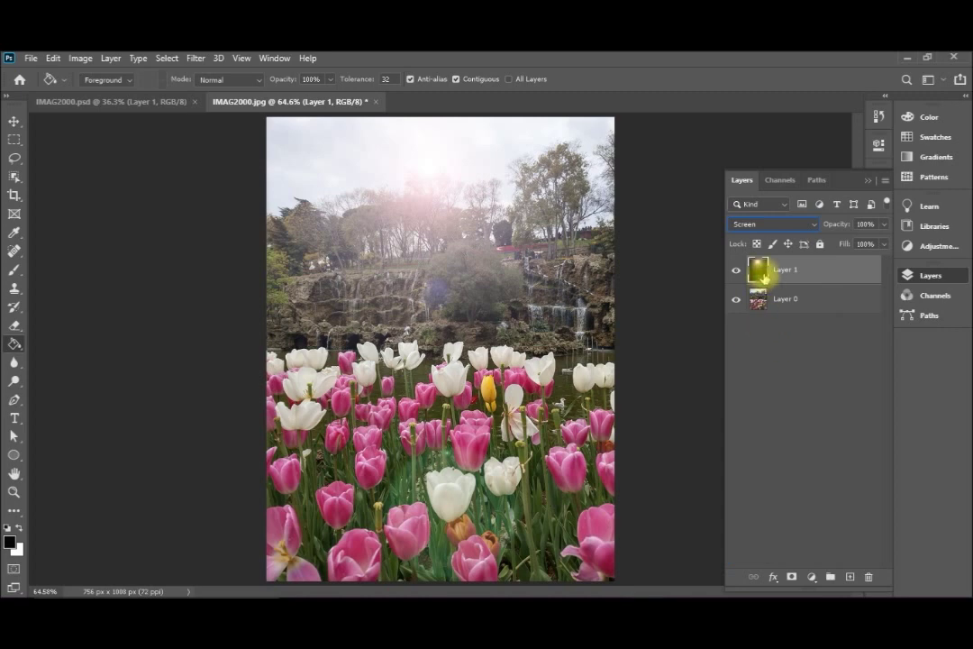
{"action": "left_click", "coordinate": [808, 224]}
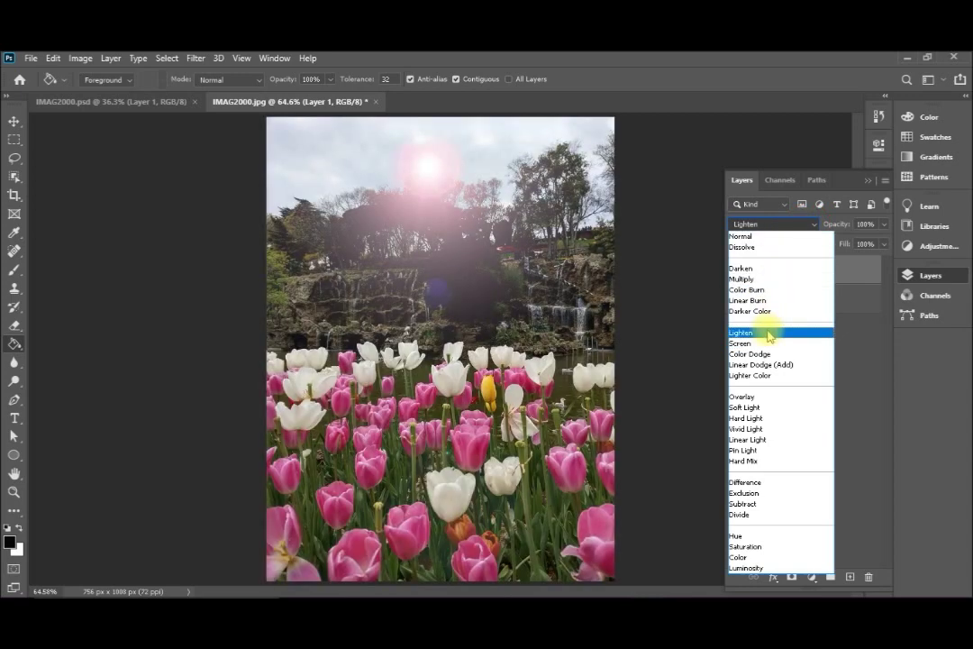
{"action": "left_click", "coordinate": [767, 343]}
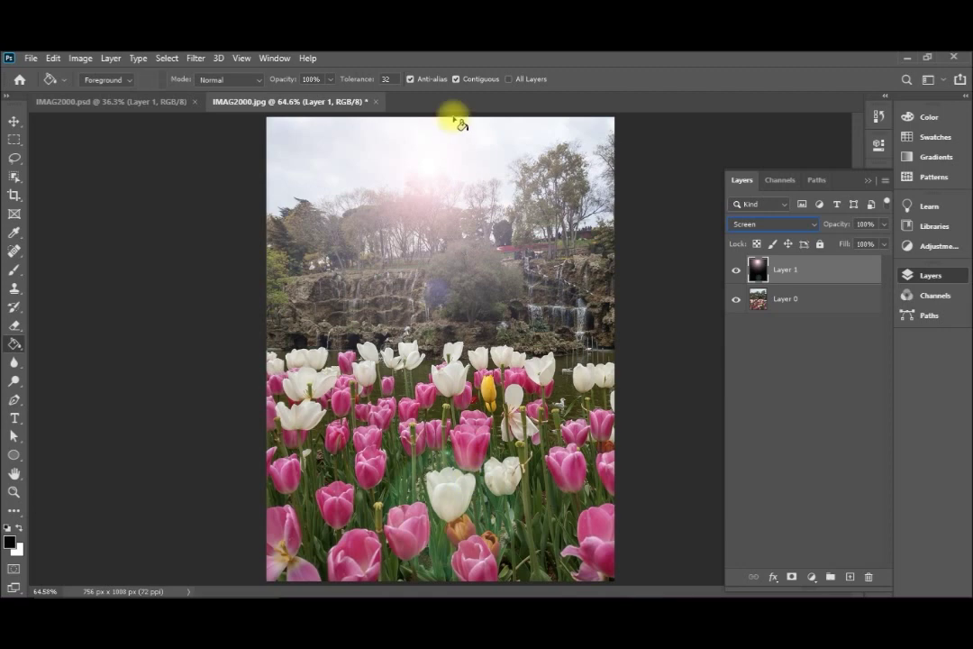
Show the Timeline panel and create a video timeline with Layer 1, Layer 0 and audio tracks.
{"action": "left_click", "coordinate": [273, 58]}
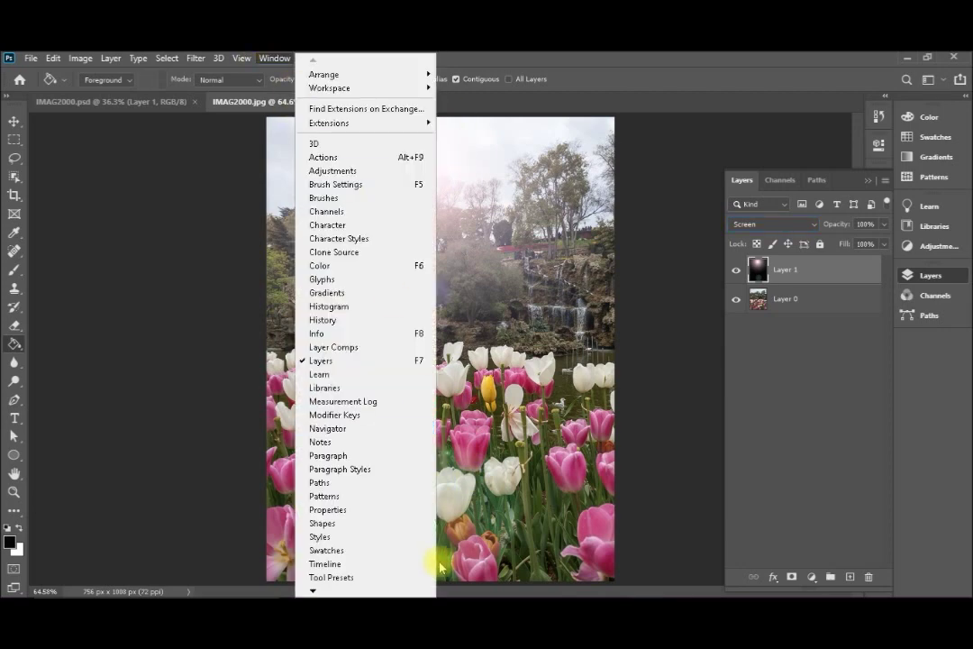
{"action": "left_click", "coordinate": [380, 564]}
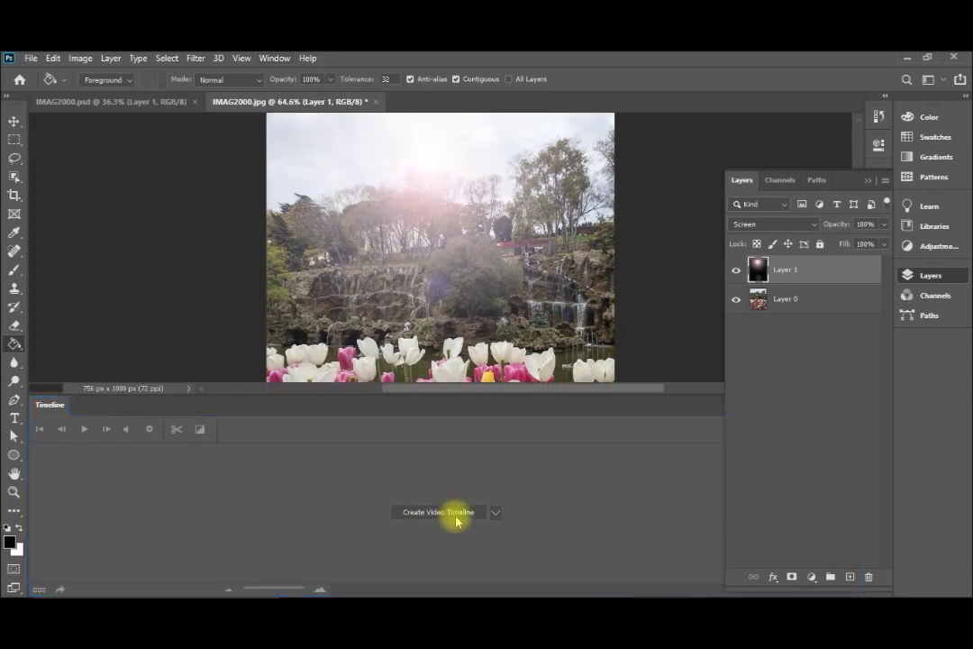
{"action": "left_click", "coordinate": [495, 511]}
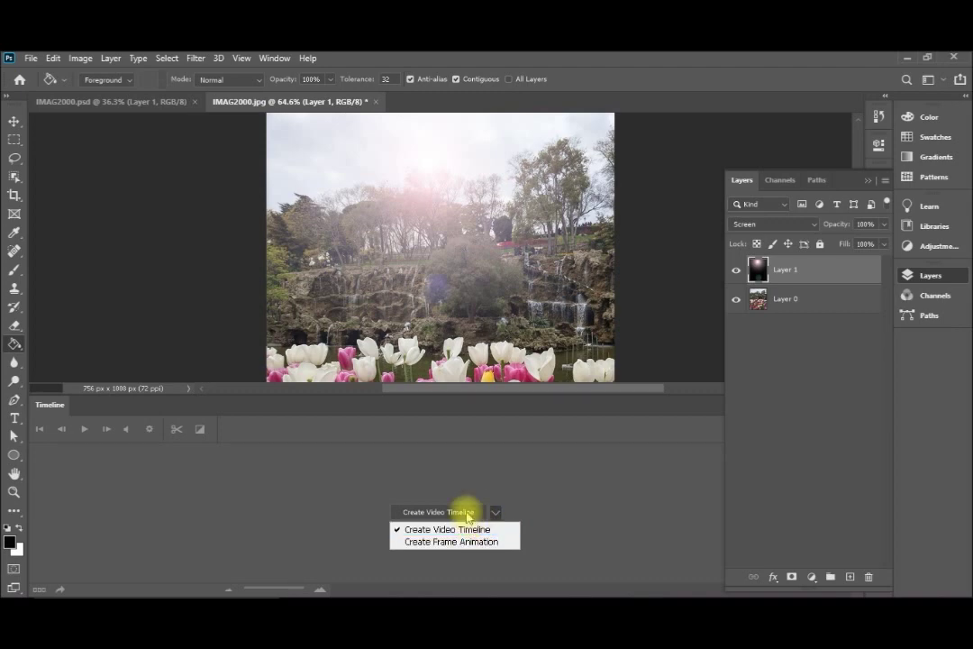
{"action": "left_click", "coordinate": [467, 513]}
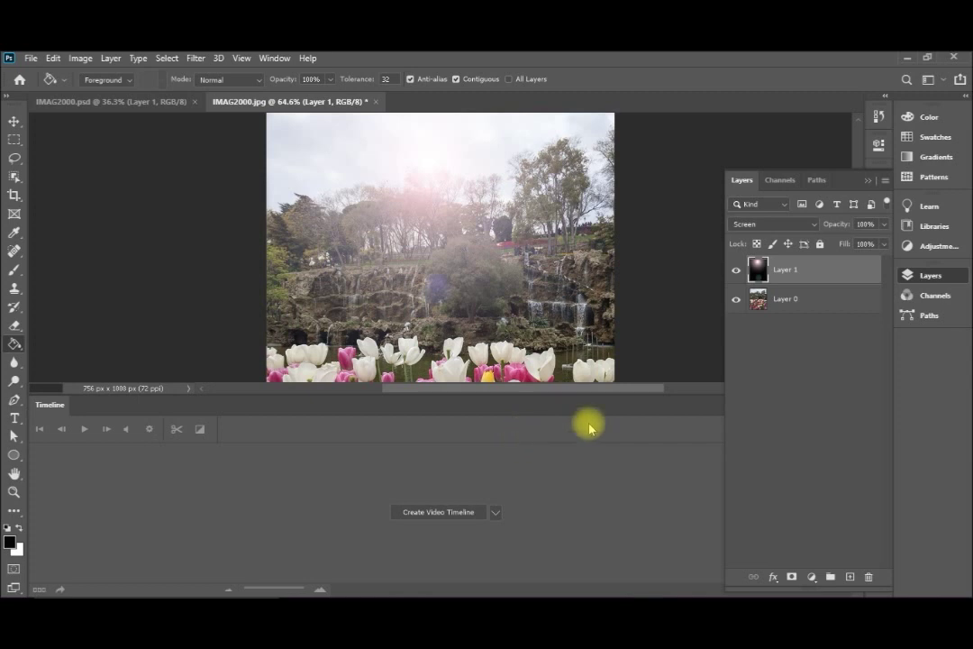
{"action": "left_click", "coordinate": [414, 512]}
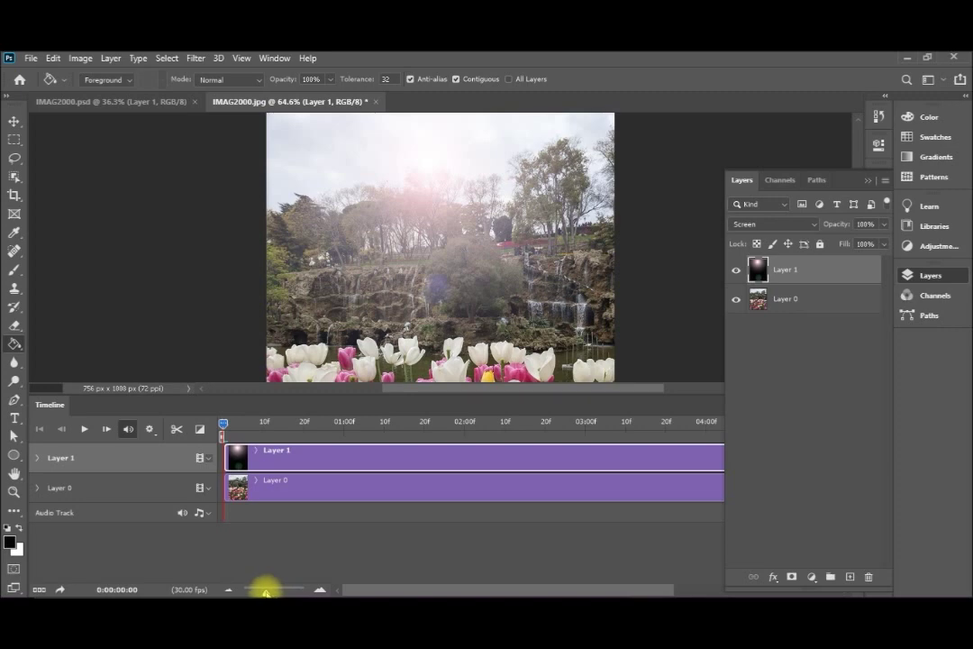
Zoom the timeline out to show both layers' full five-second clips.
{"action": "left_click_drag", "start_coordinate": [266, 591], "coordinate": [261, 591]}
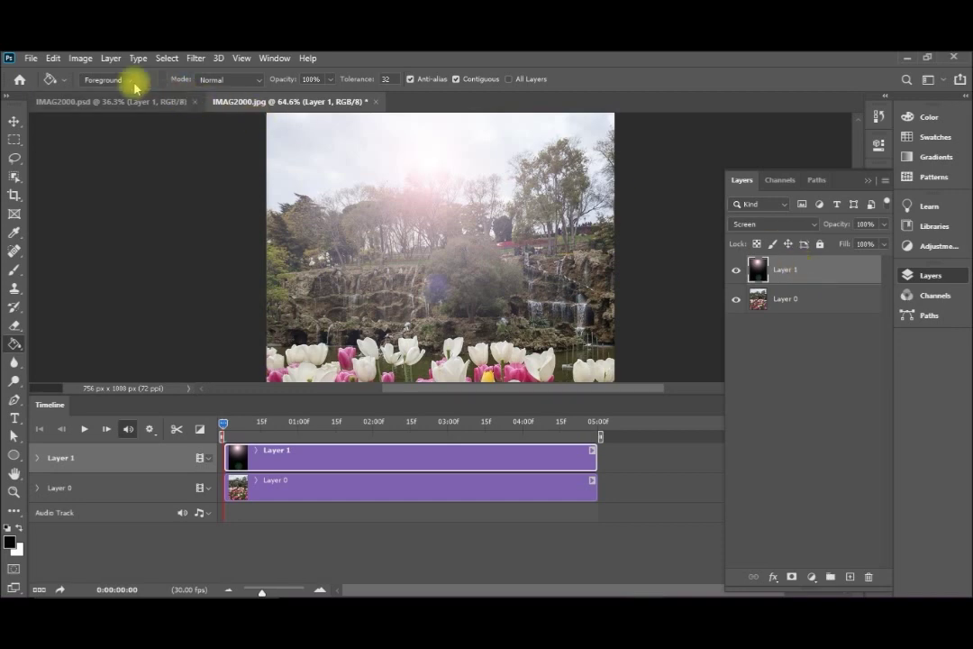
{"action": "left_click", "coordinate": [81, 59]}
{"action": "mouse_move", "coordinate": [104, 61]}
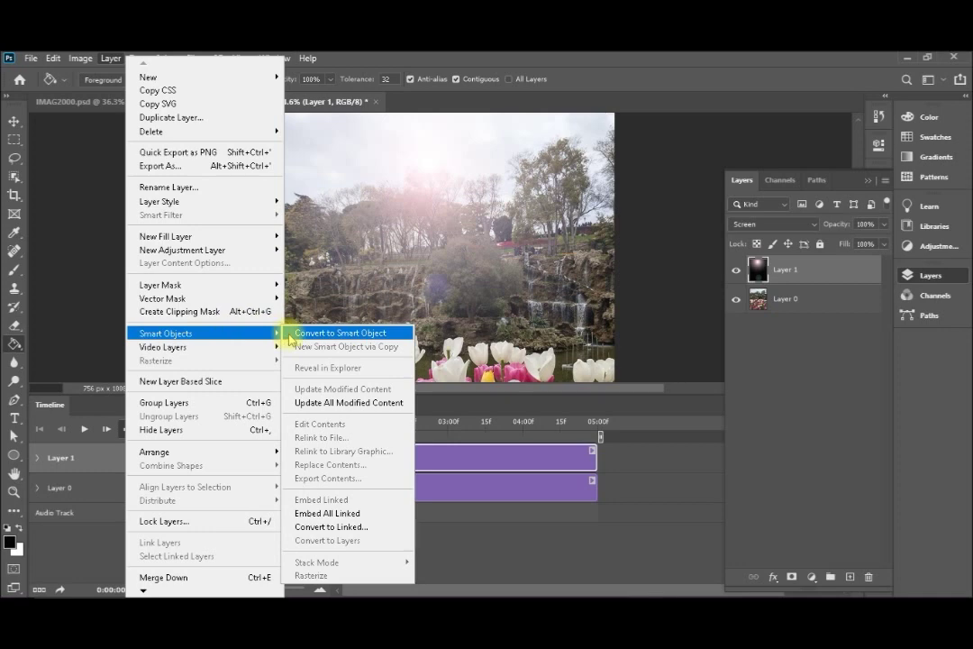
Convert Layer 1 to a smart object and expand its Transform, Opacity and Style properties.
{"action": "left_click", "coordinate": [289, 335]}
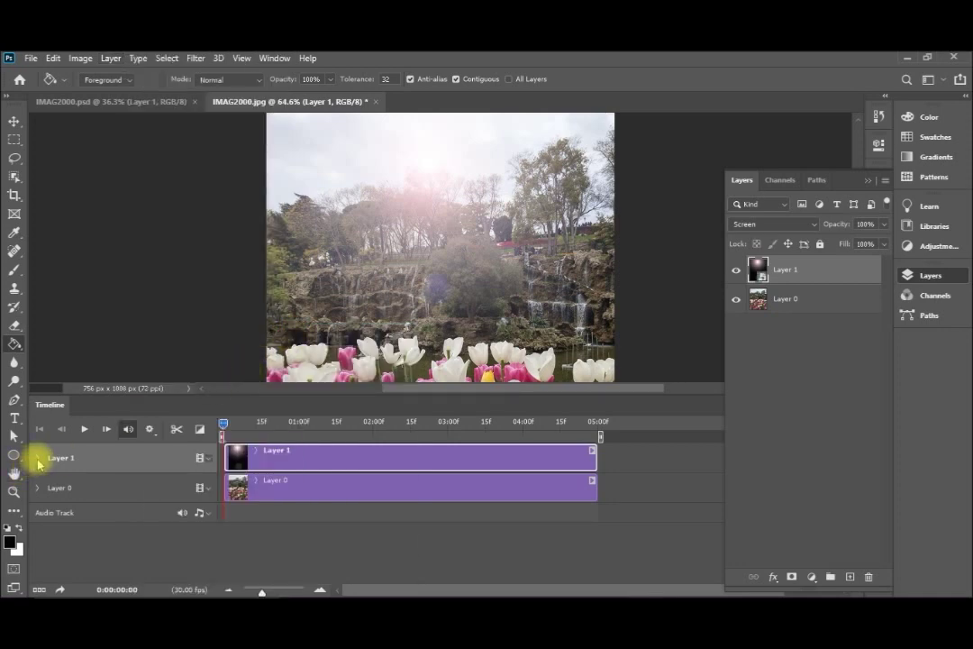
{"action": "left_click", "coordinate": [37, 459]}
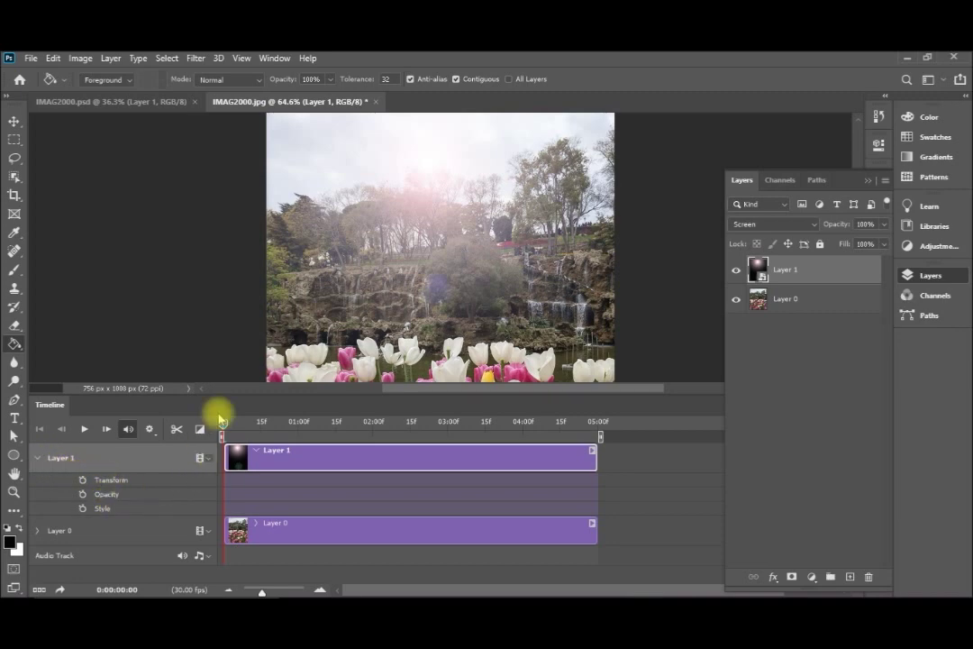
{"action": "left_click_drag", "start_coordinate": [225, 428], "coordinate": [417, 432]}
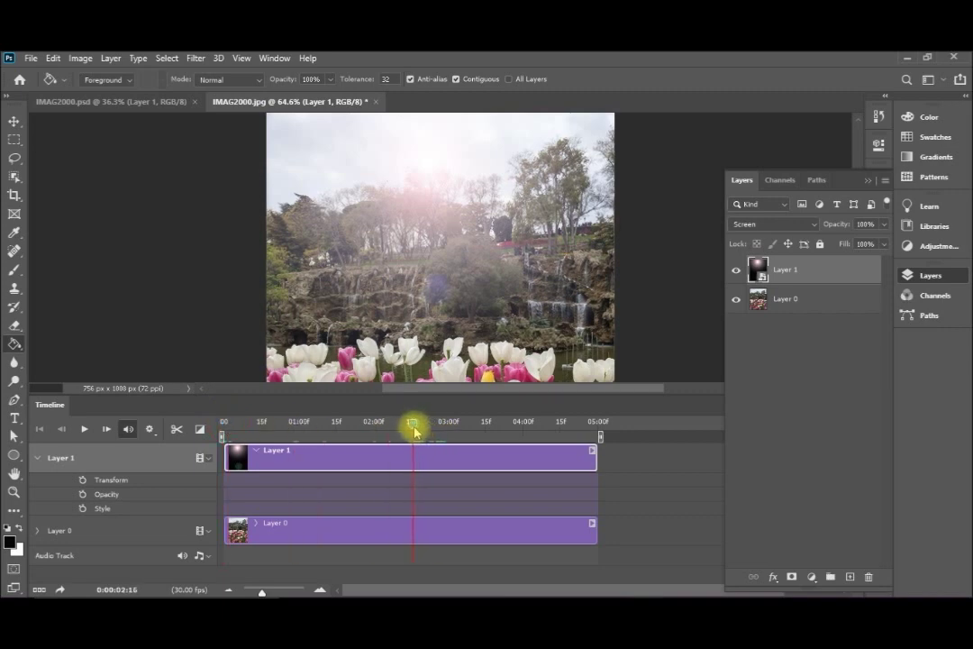
Add Layer 1 Opacity keyframes at about 02:16, 02:00 and 03:00.
{"action": "left_click", "coordinate": [82, 494]}
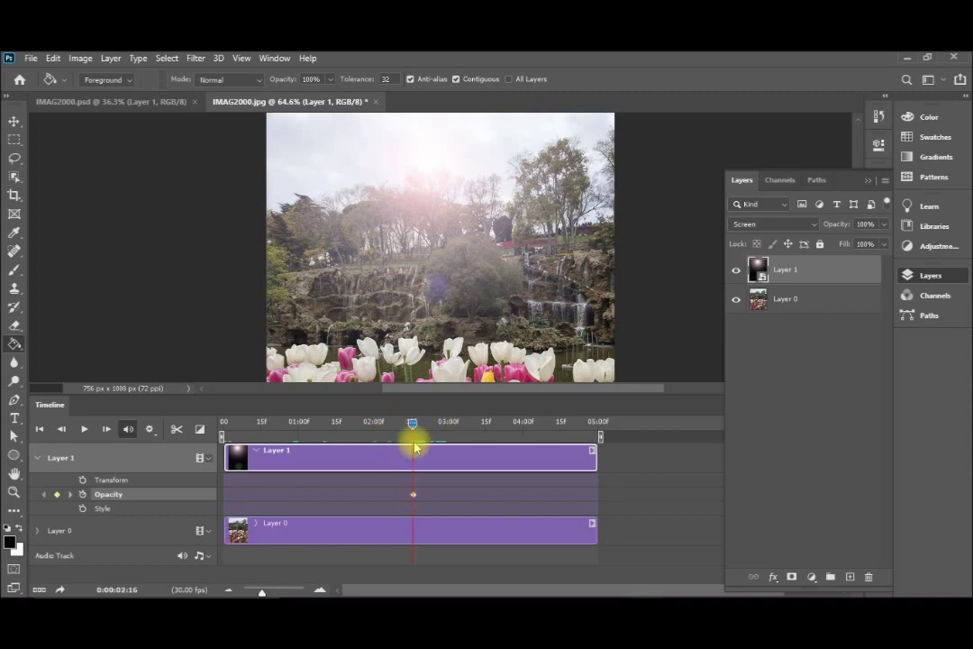
{"action": "left_click_drag", "start_coordinate": [413, 425], "coordinate": [372, 420]}
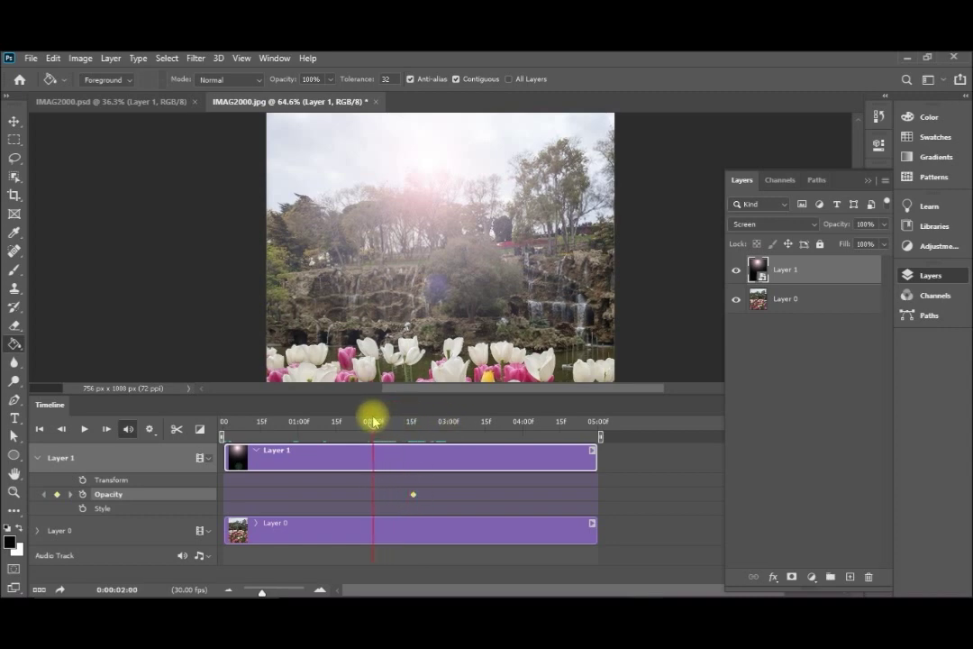
{"action": "left_click", "coordinate": [58, 496]}
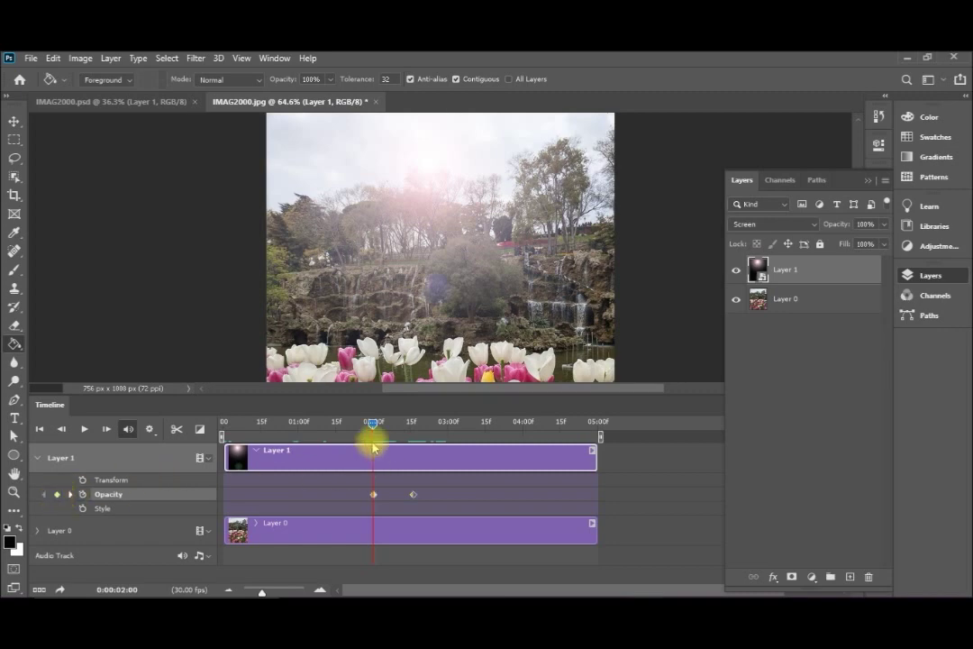
{"action": "left_click_drag", "start_coordinate": [378, 430], "coordinate": [450, 431]}
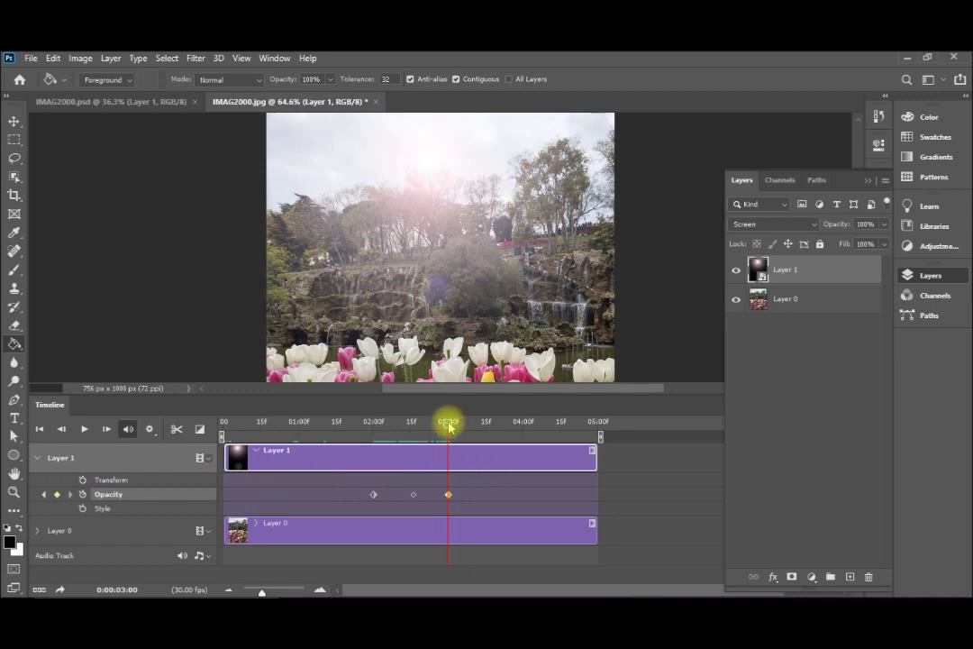
{"action": "left_click_drag", "start_coordinate": [449, 425], "coordinate": [604, 425]}
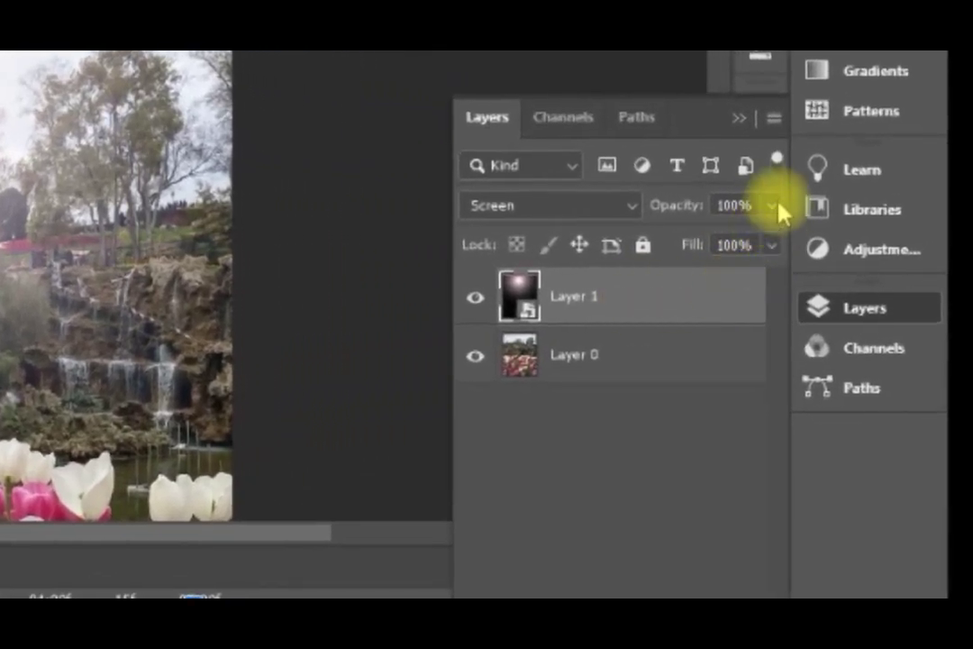
Lower Layer 1's opacity to nearly 0% at the clip's end.
{"action": "left_click", "coordinate": [774, 206]}
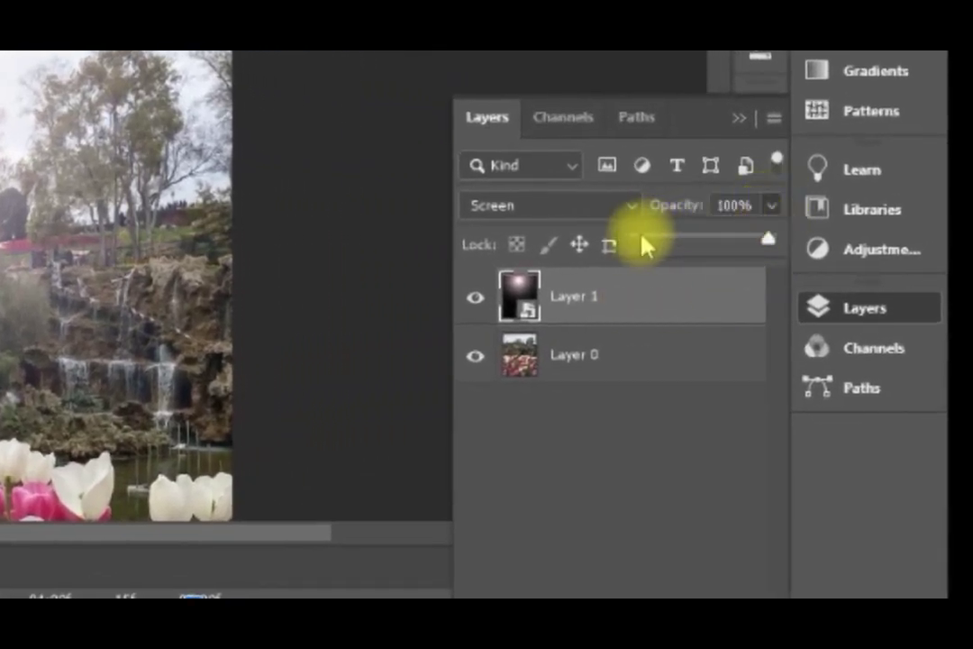
{"action": "left_click_drag", "start_coordinate": [647, 245], "coordinate": [631, 248]}
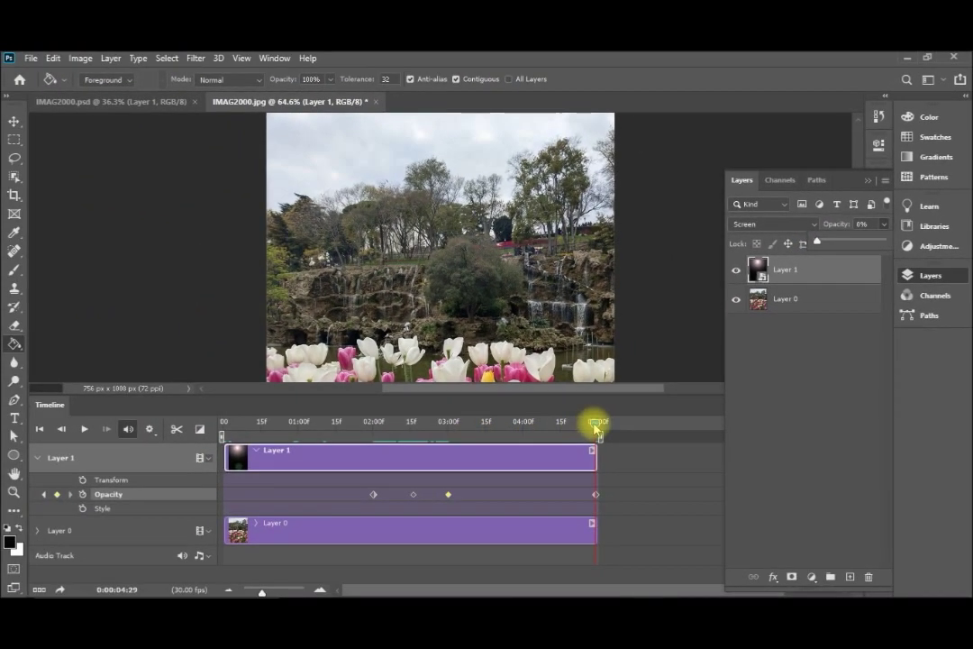
{"action": "left_click", "coordinate": [597, 494]}
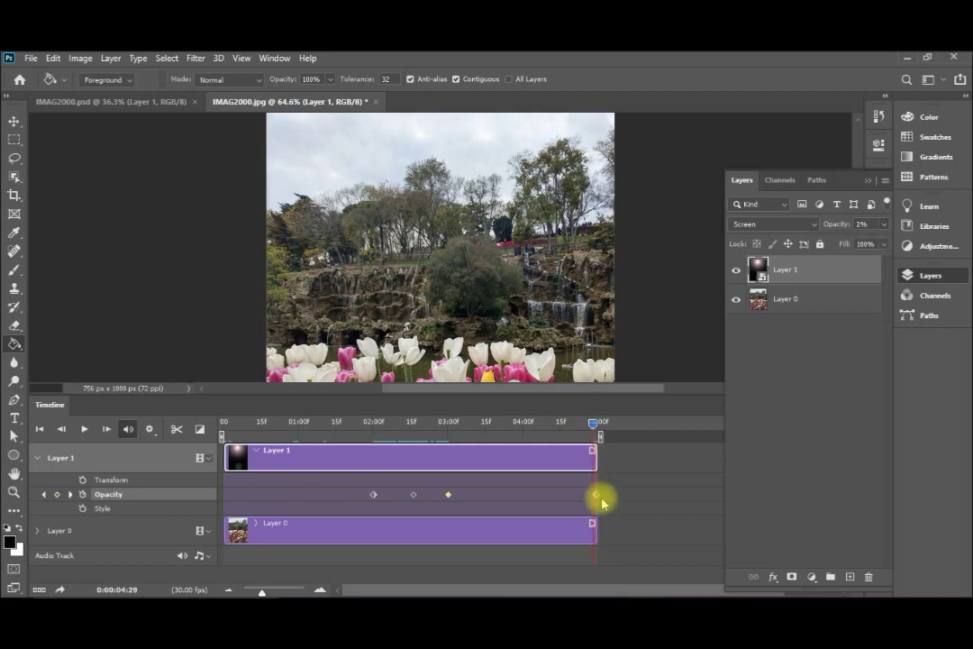
{"action": "left_click", "coordinate": [593, 422]}
Set Layer 1's opacity to 0% at the clip's start and play the preview.
{"action": "left_click_drag", "start_coordinate": [449, 424], "coordinate": [264, 422]}
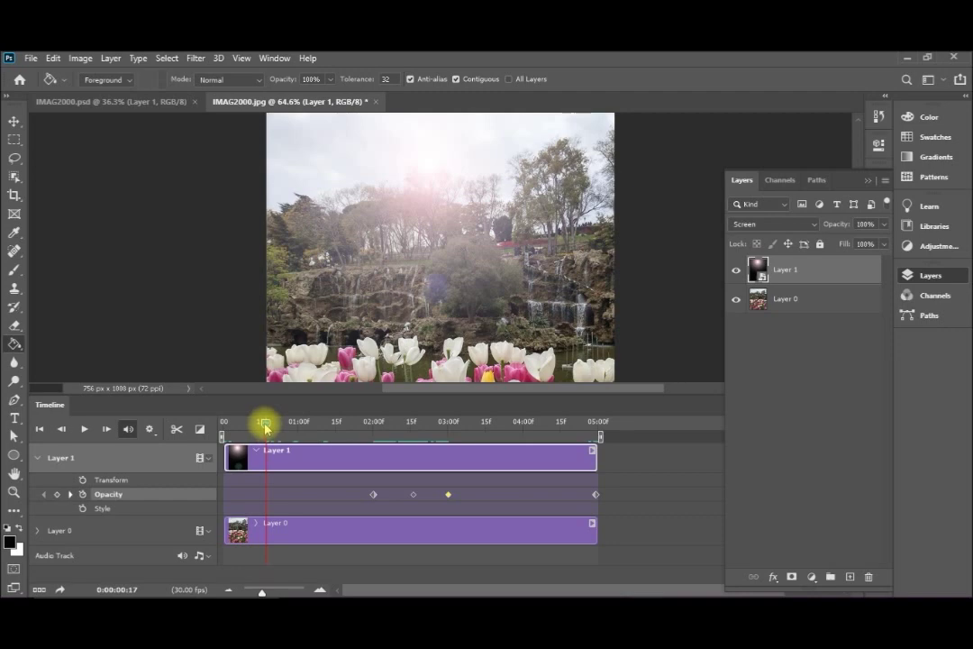
{"action": "left_click", "coordinate": [225, 425]}
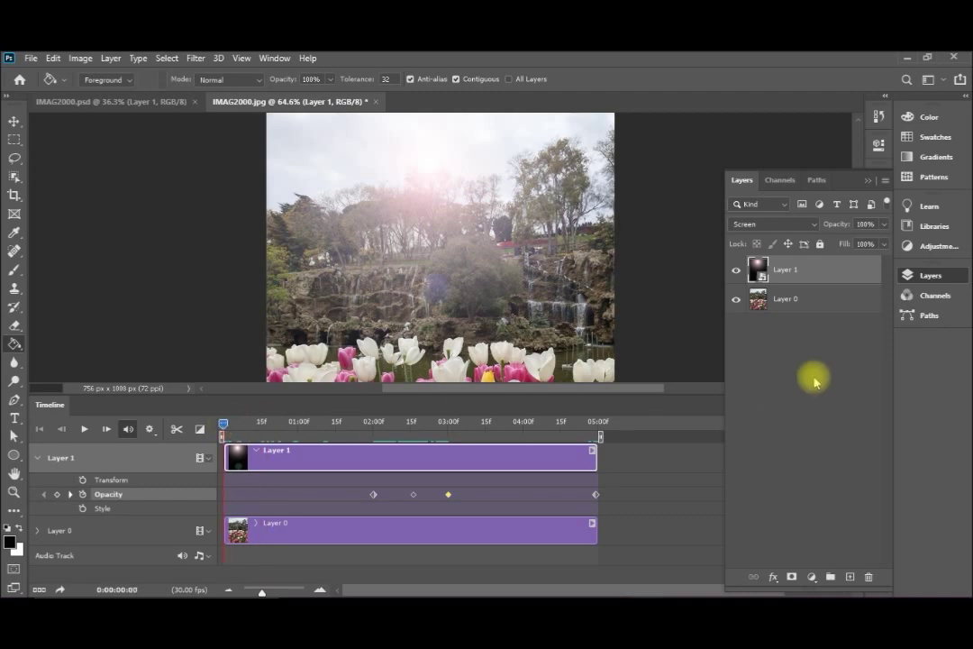
{"action": "left_click_drag", "start_coordinate": [886, 226], "coordinate": [810, 255]}
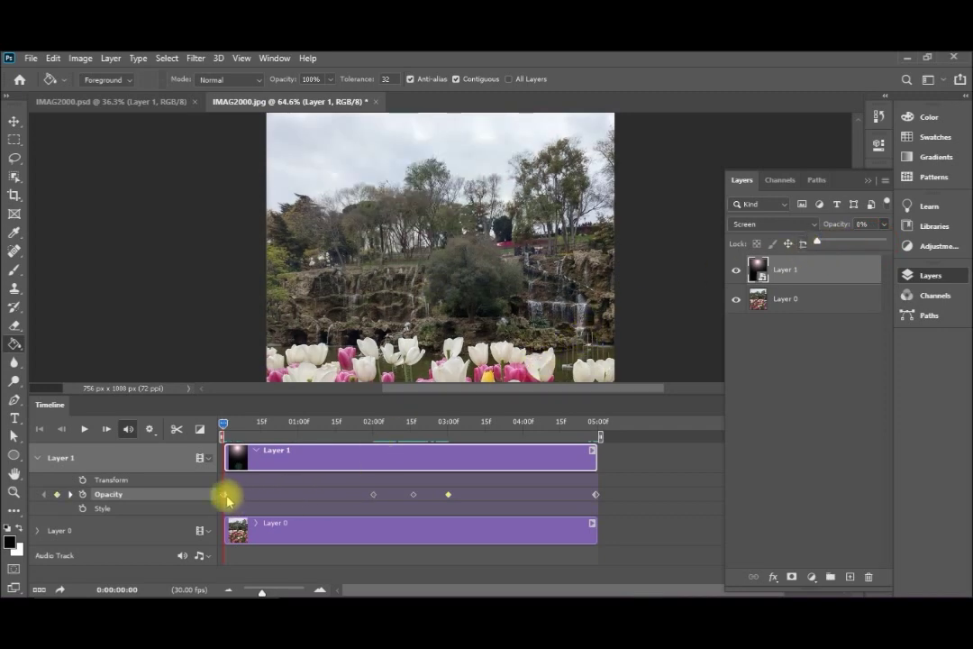
{"action": "left_click", "coordinate": [84, 429]}
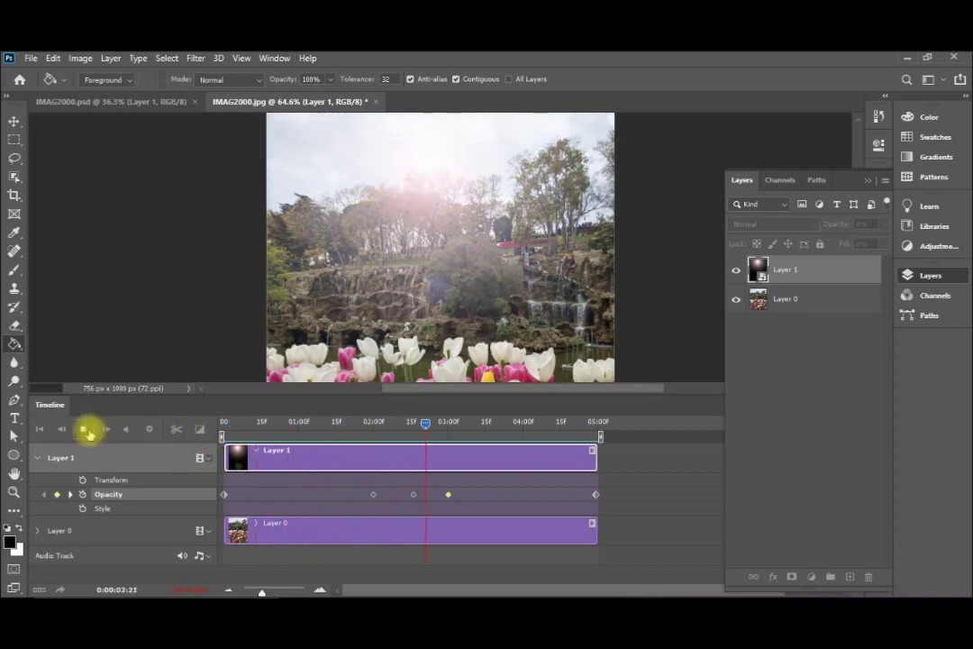
Stop the preview, keep Loop Playback enabled, and rewind to the first frame.
{"action": "left_click", "coordinate": [85, 430]}
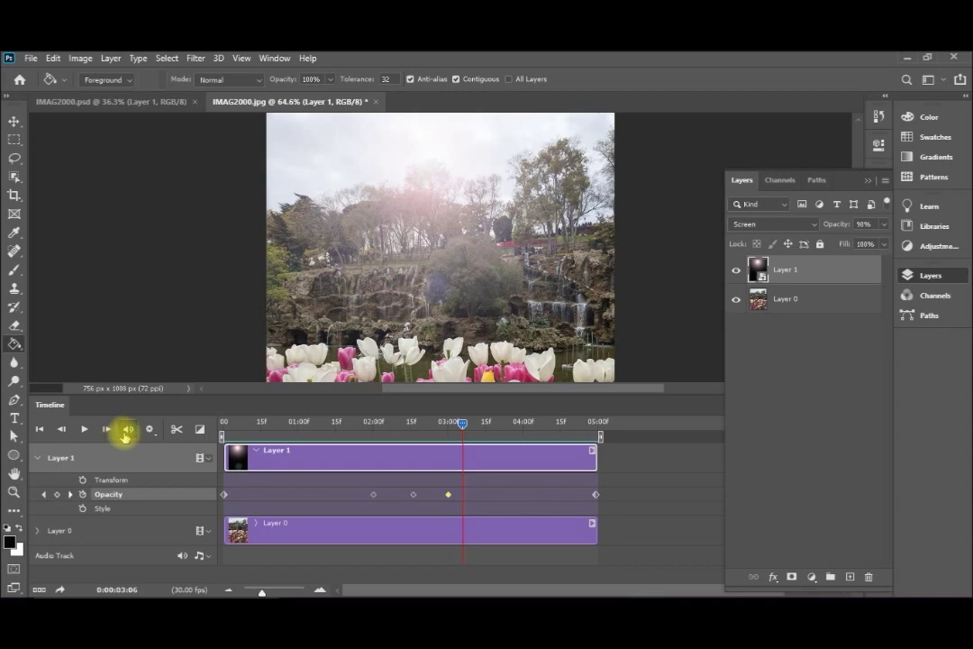
{"action": "left_click", "coordinate": [149, 429]}
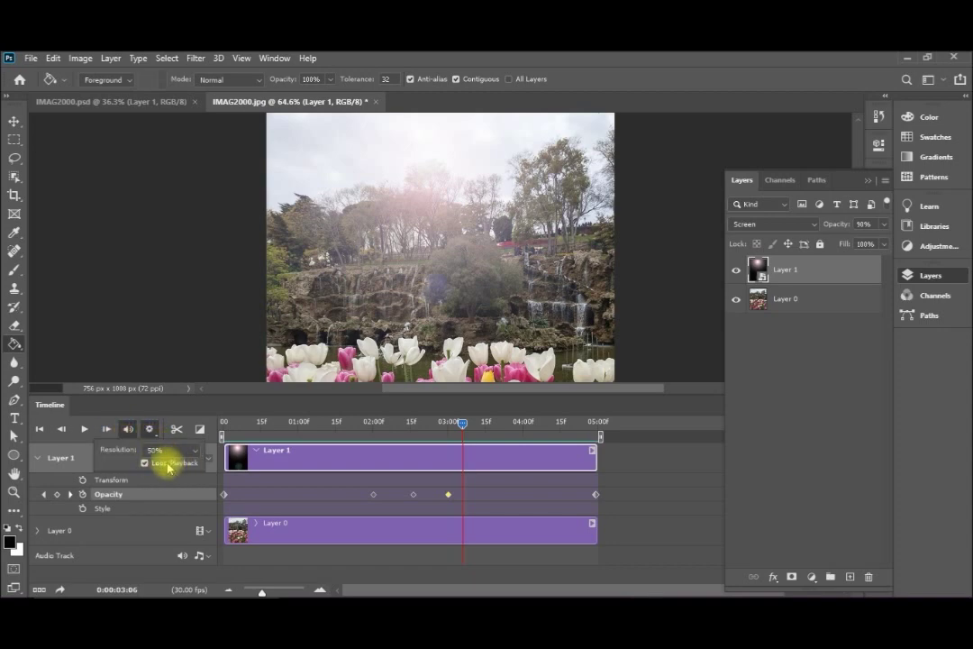
{"action": "left_click", "coordinate": [150, 429]}
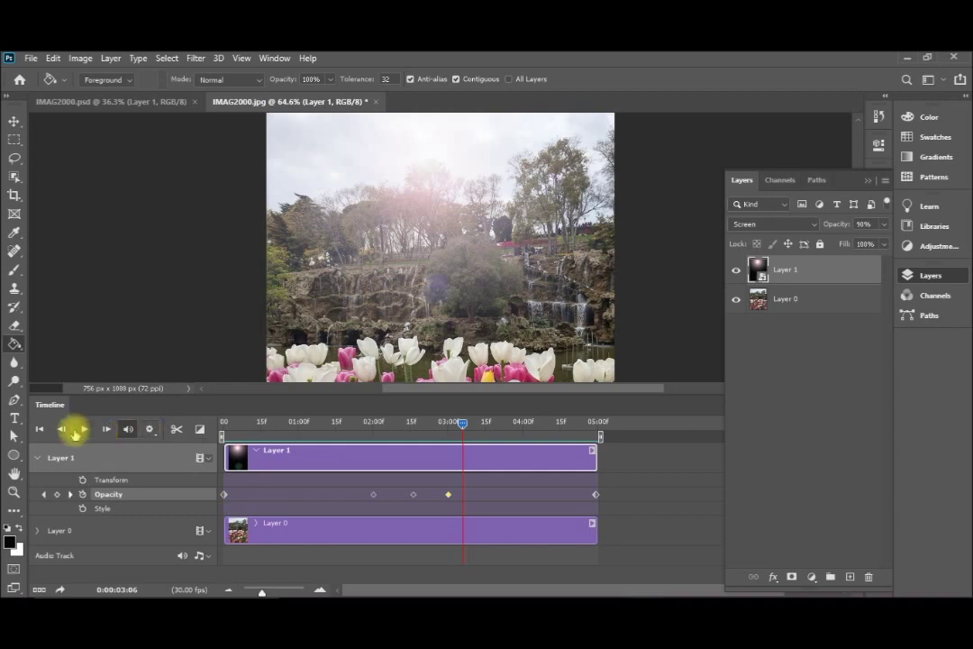
{"action": "left_click", "coordinate": [41, 430]}
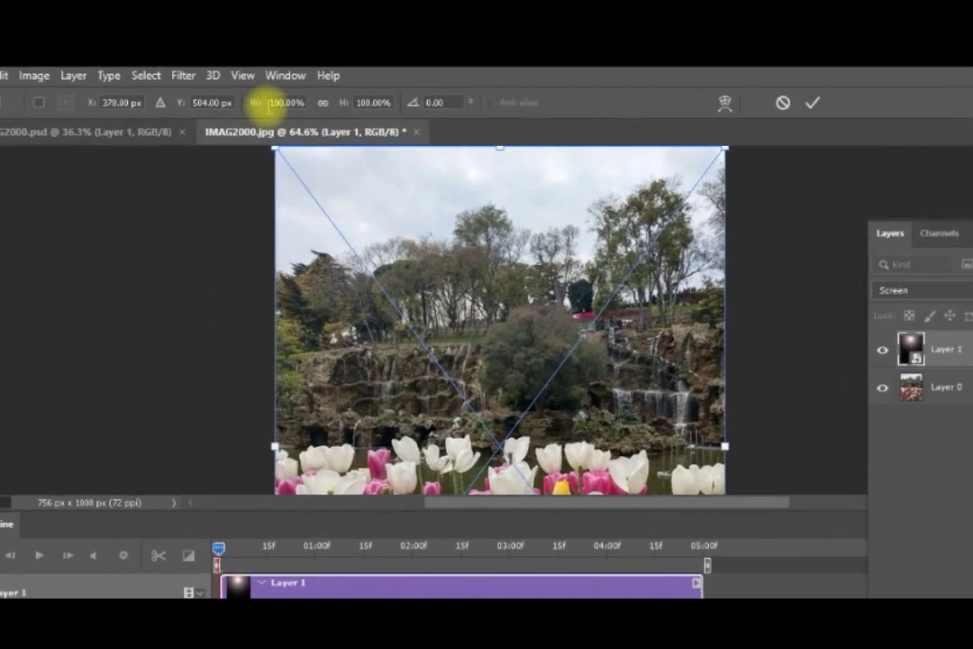
Stretch the flare layer to 300% width, commit it, and move the playhead to 02:16.
{"action": "left_click", "coordinate": [273, 102]}
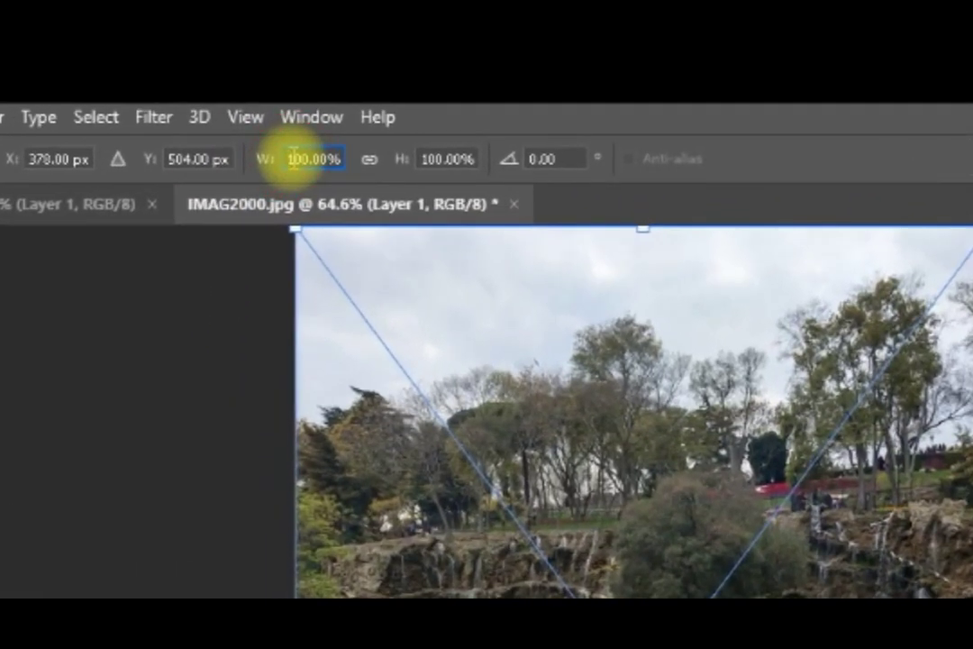
{"action": "type", "text": "300"}
{"action": "key", "text": "Return"}
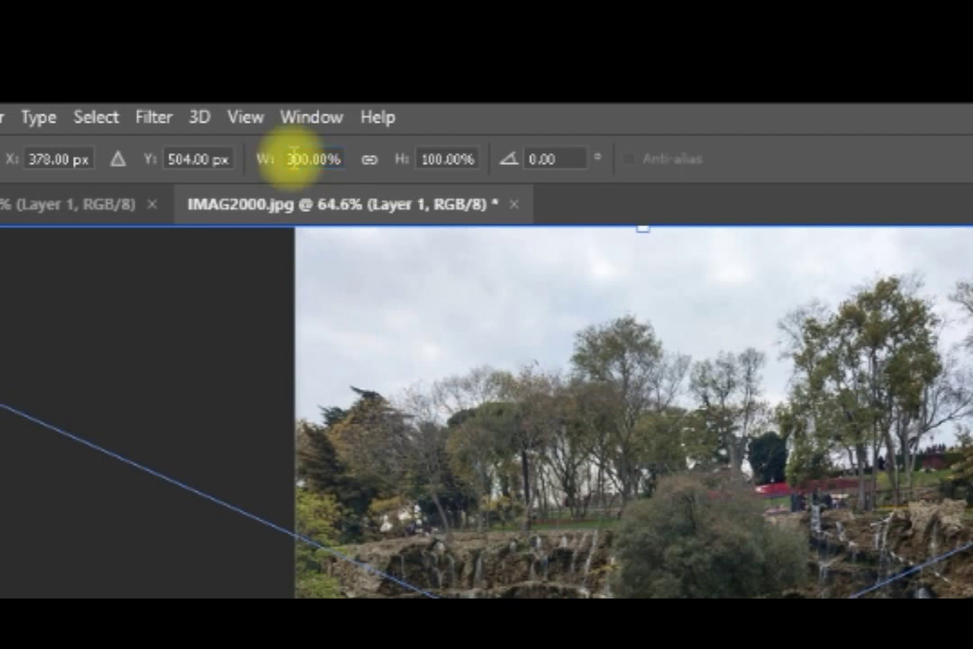
{"action": "key", "text": "Return"}
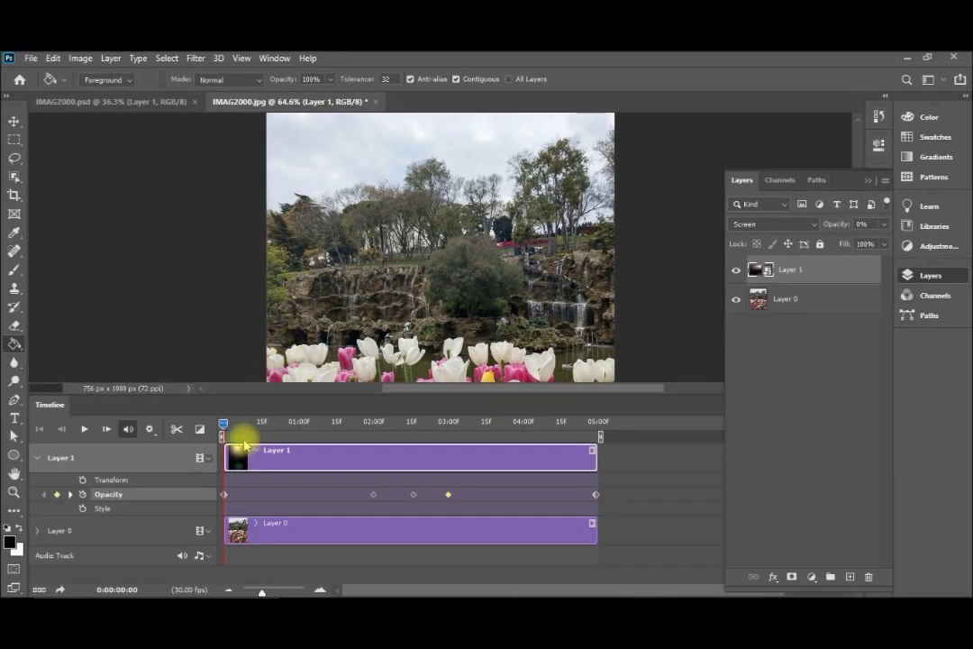
{"action": "left_click_drag", "start_coordinate": [223, 423], "coordinate": [417, 437]}
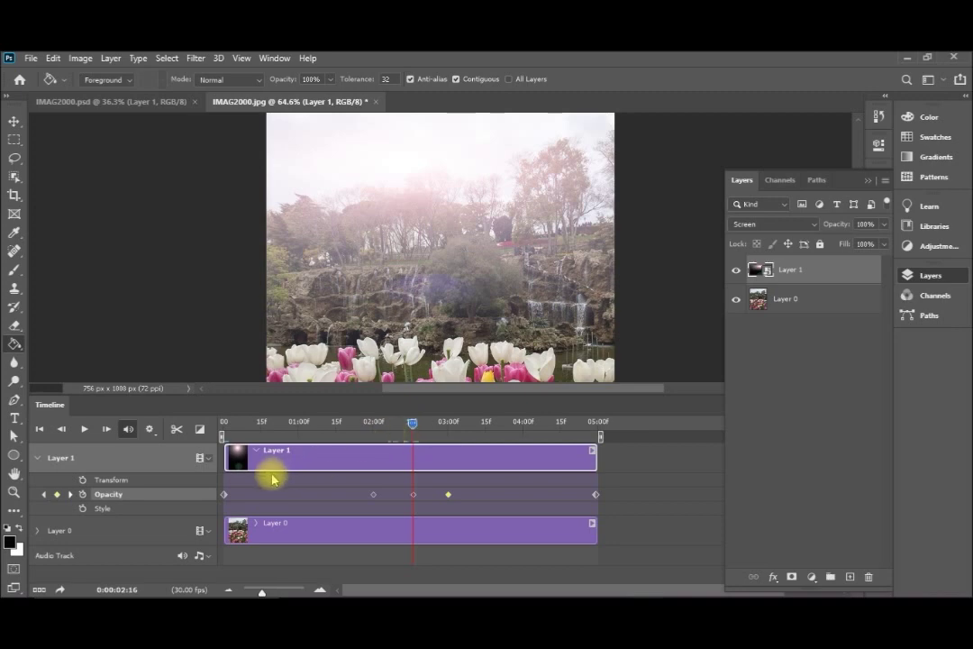
Add a Transform keyframe for Layer 1 at 02:16, then return to the first frame.
{"action": "left_click", "coordinate": [83, 480]}
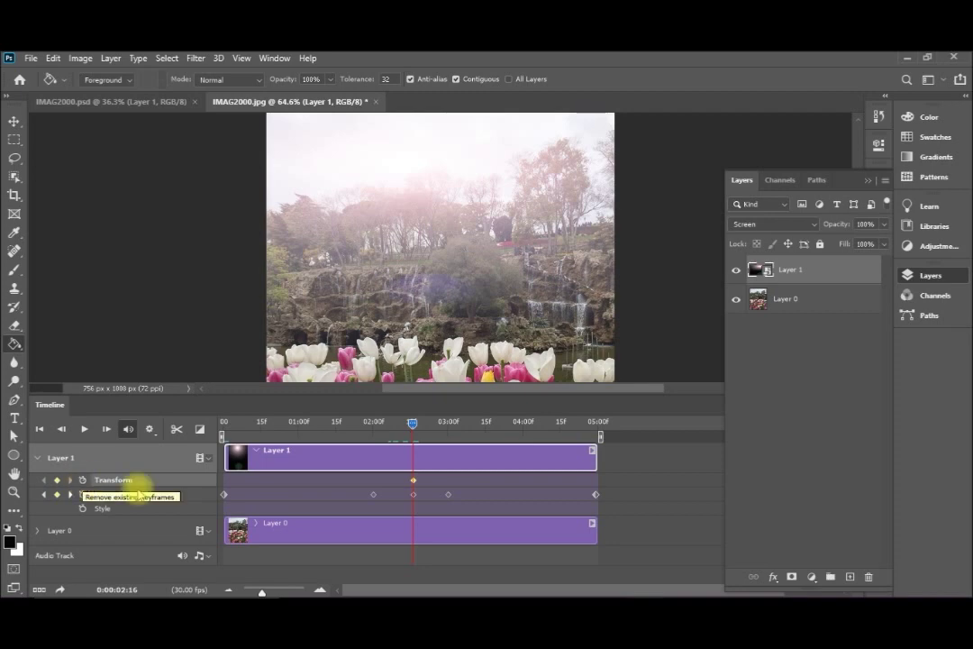
{"action": "left_click_drag", "start_coordinate": [410, 431], "coordinate": [220, 434]}
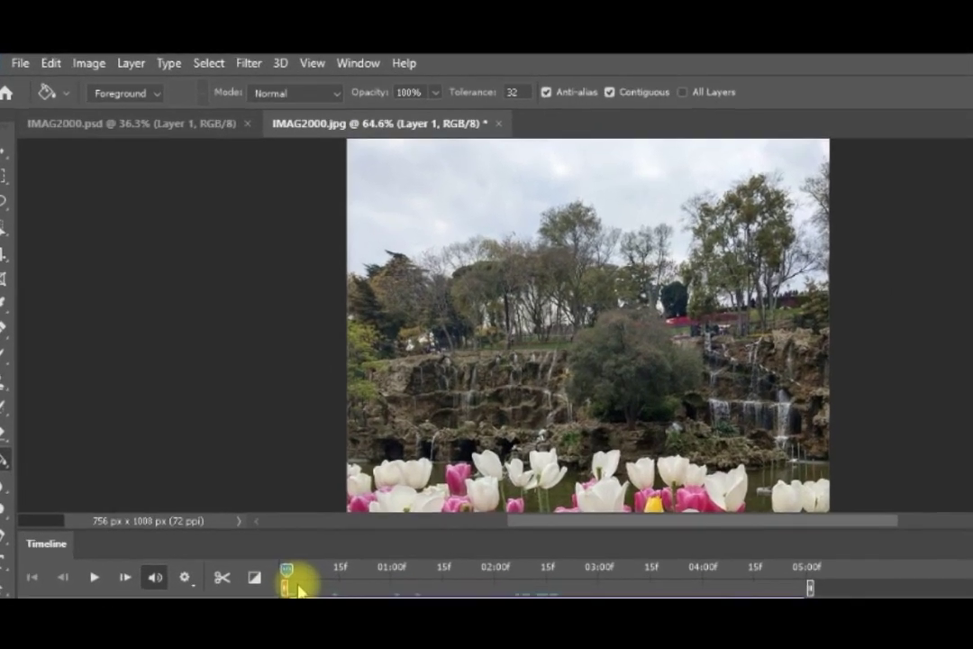
{"action": "key", "text": "ctrl+t"}
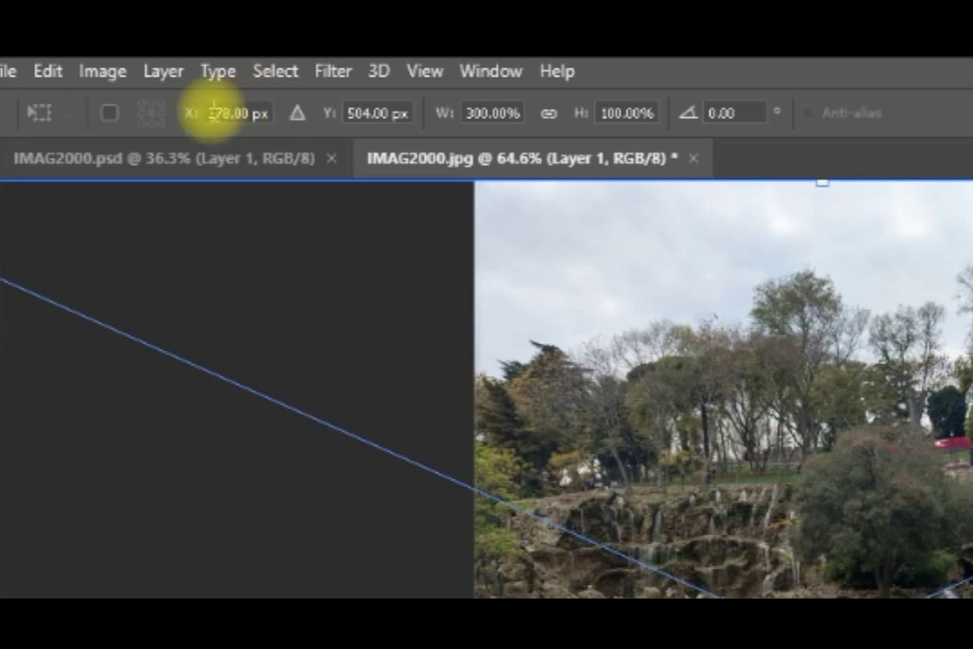
At the first frame, shift the stretched flare left to X −378 px and commit.
{"action": "type", "text": "379"}
{"action": "key", "text": "Return"}
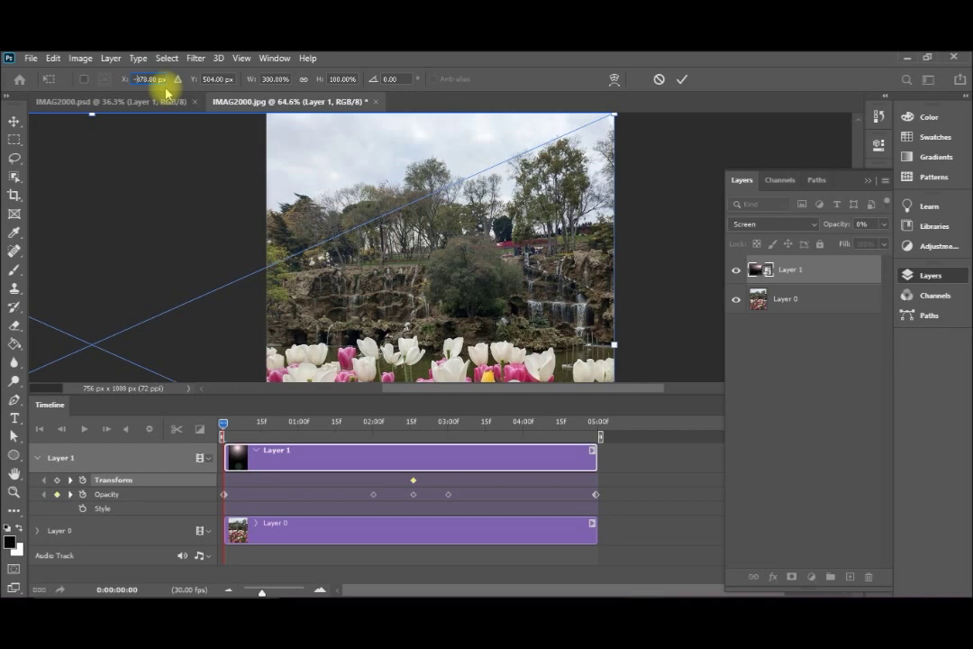
{"action": "key", "text": "Return"}
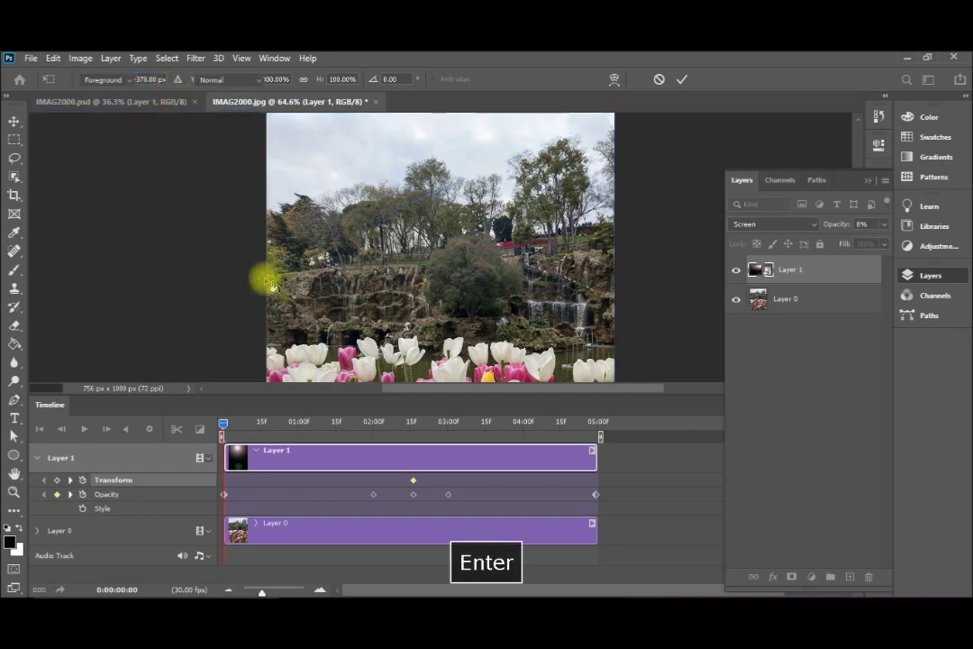
At 04:29, move the flare far right to X 1133 px and commit the end keyframe.
{"action": "left_click_drag", "start_coordinate": [224, 424], "coordinate": [598, 432]}
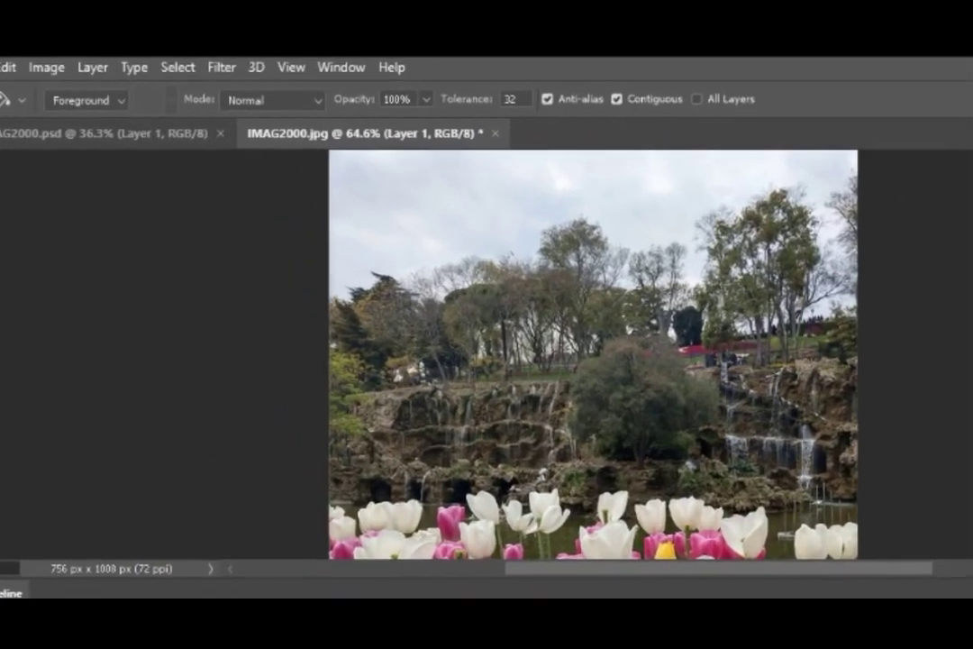
{"action": "key", "text": "ctrl+t"}
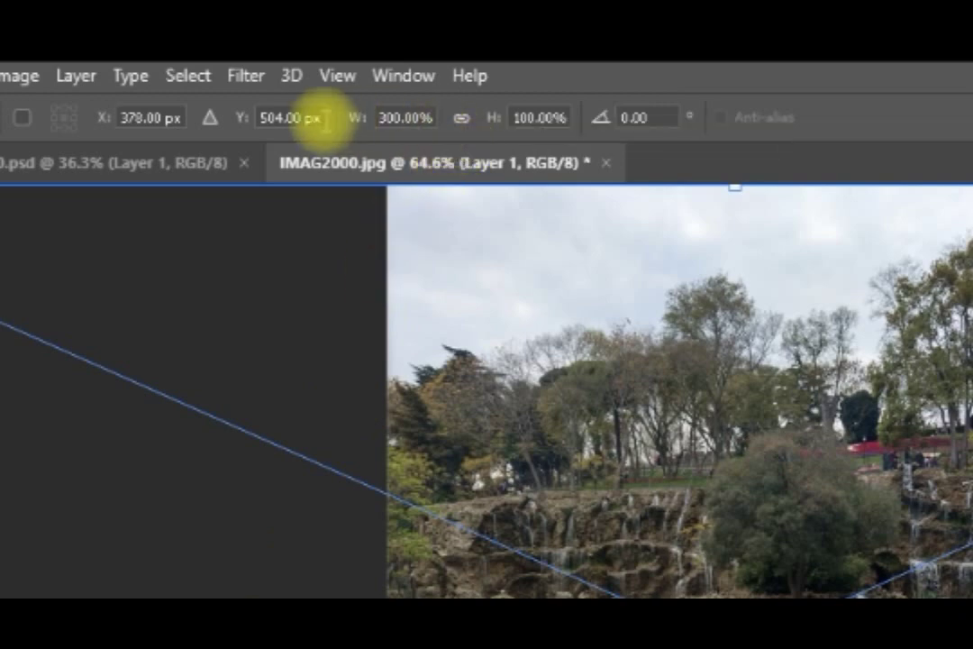
{"action": "left_click", "coordinate": [142, 114]}
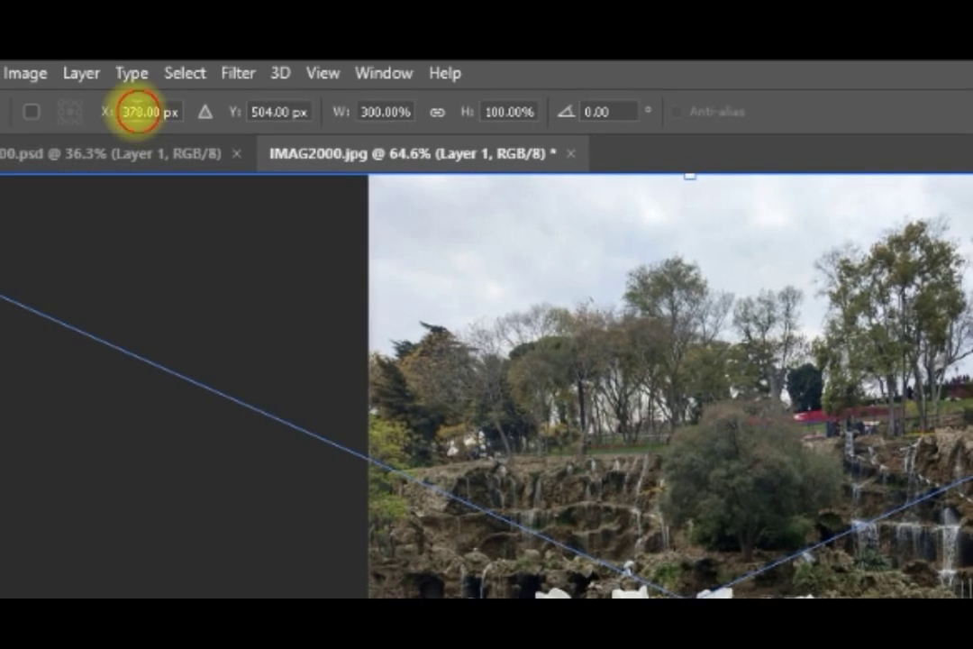
{"action": "type", "text": "0"}
{"action": "key", "text": "Return"}
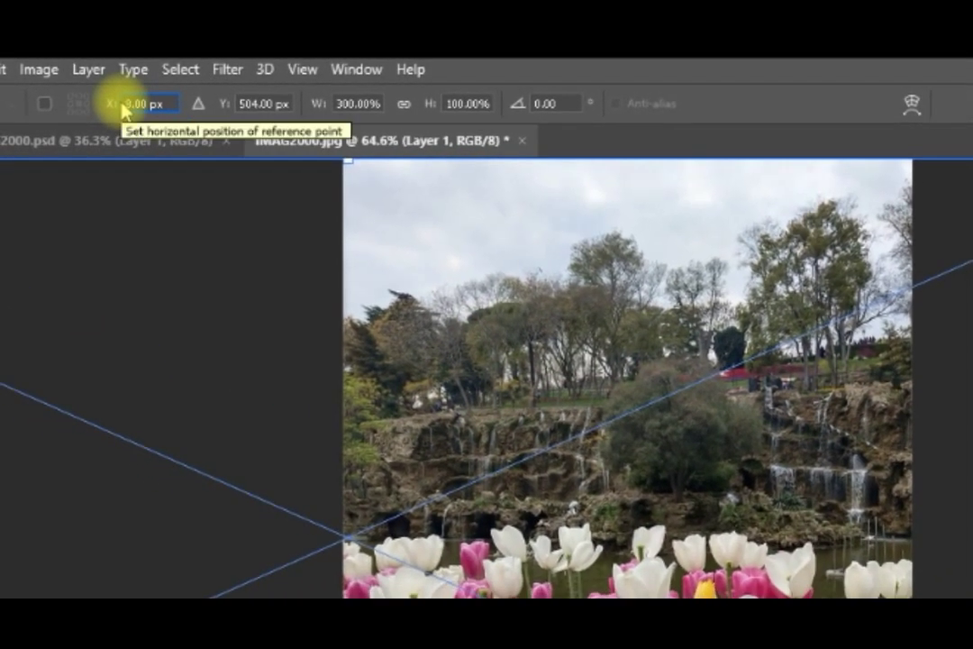
{"action": "type", "text": "1133"}
{"action": "key", "text": "Return"}
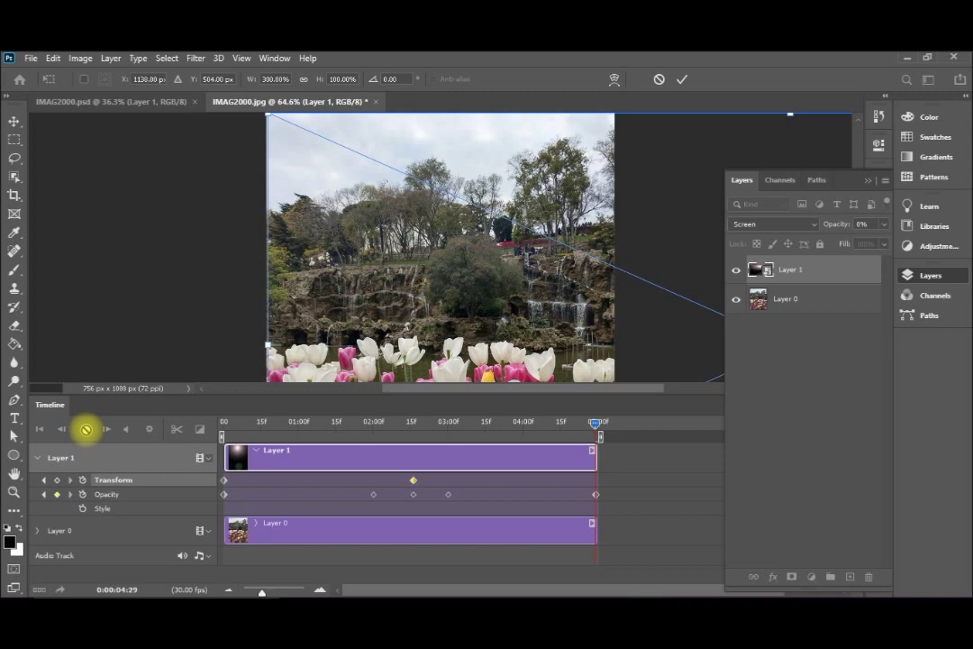
{"action": "key", "text": "Return"}
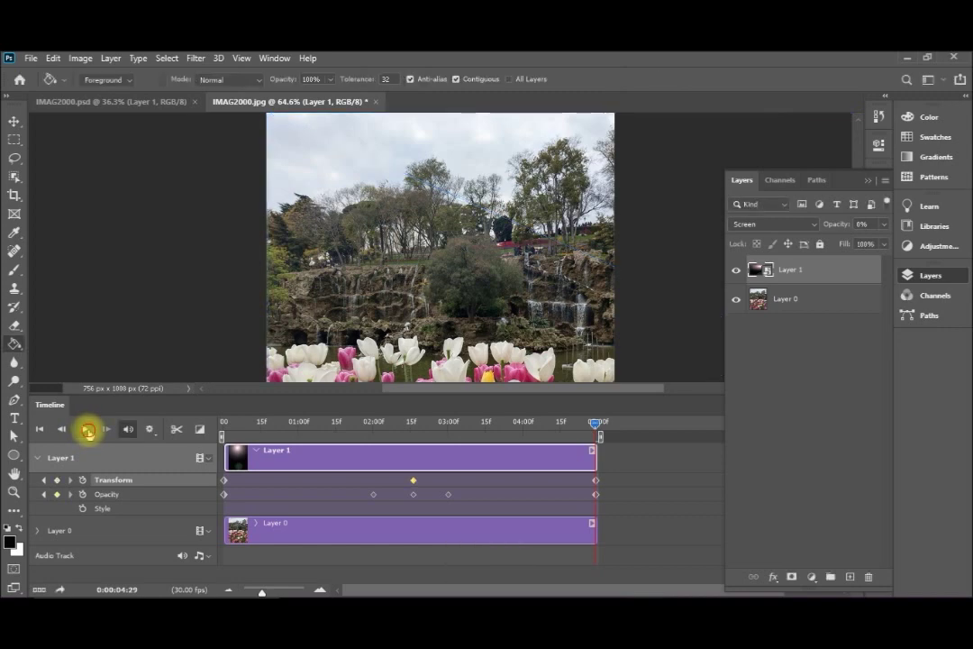
Play the flare animation, fit the whole photo on screen, then stop and rewind.
{"action": "left_click", "coordinate": [87, 430]}
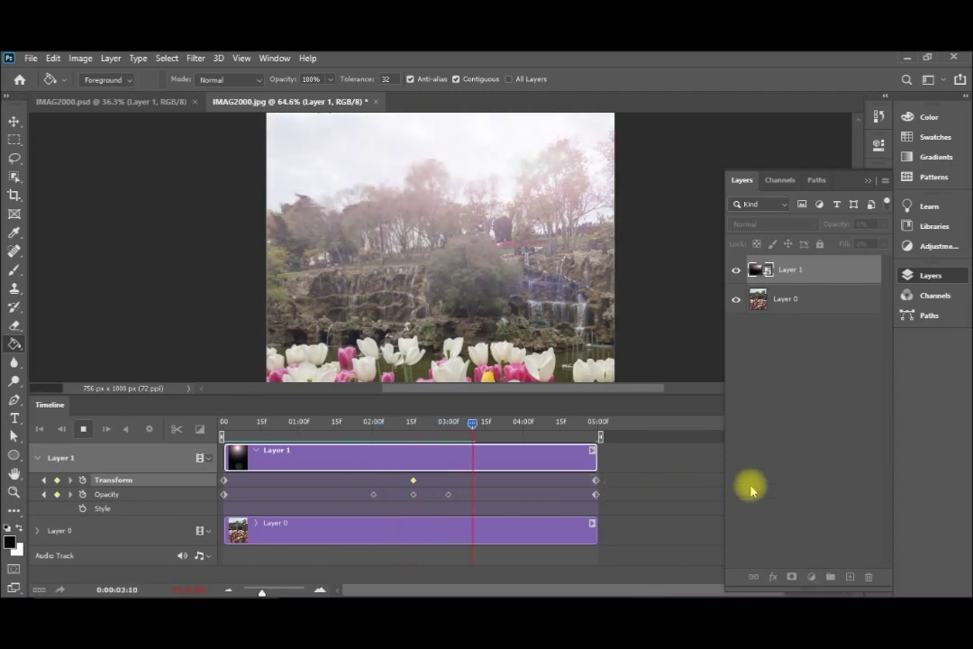
{"action": "key", "text": "ctrl+0"}
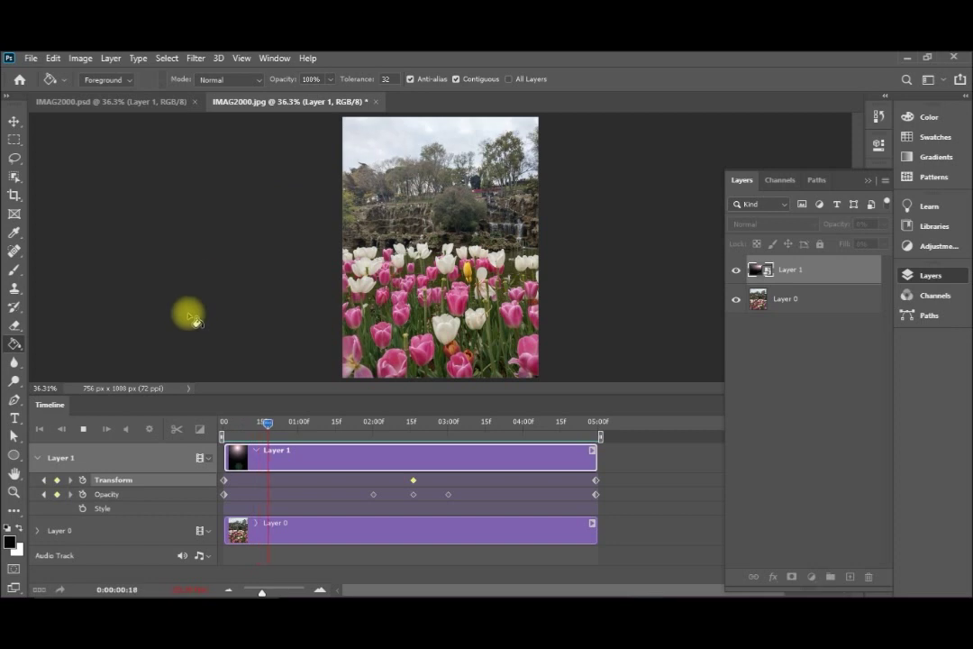
{"action": "left_click", "coordinate": [83, 429]}
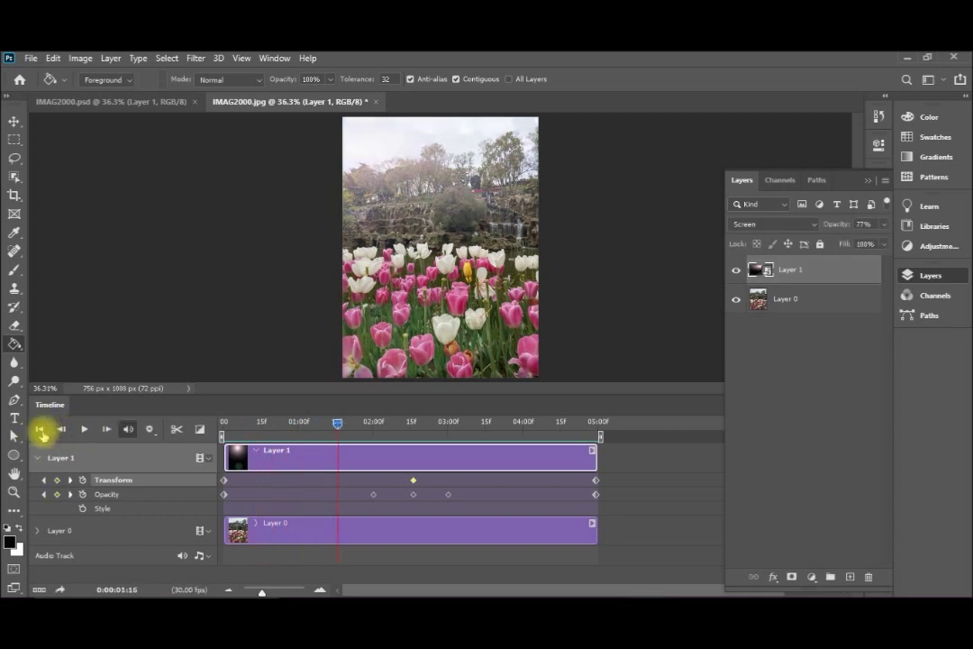
{"action": "left_click", "coordinate": [40, 430]}
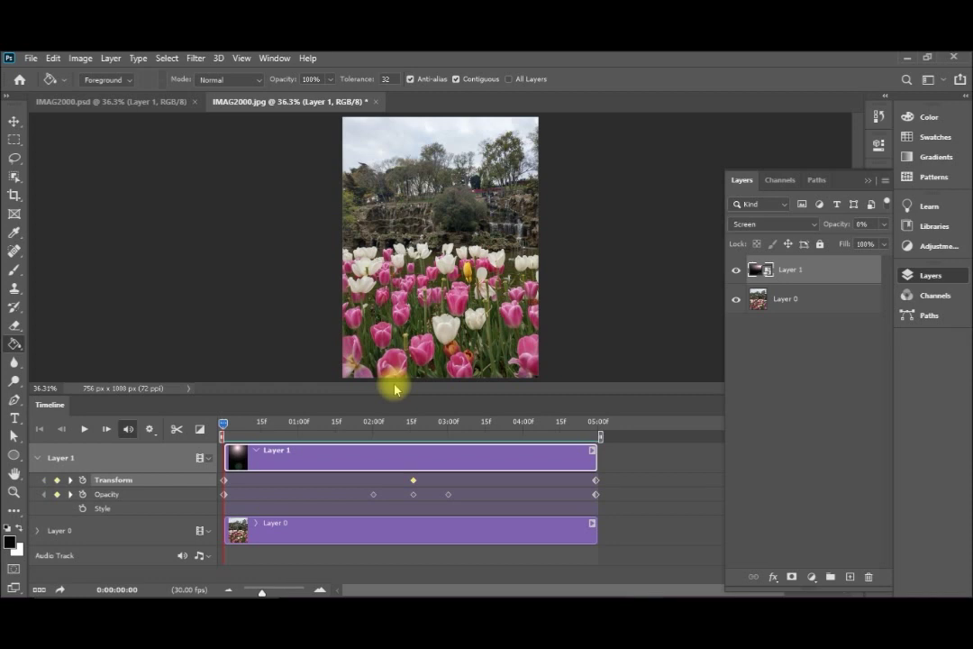
Add a new Layer 2 filled with black and expand its Timeline track.
{"action": "key", "text": "ctrl+shift+n"}
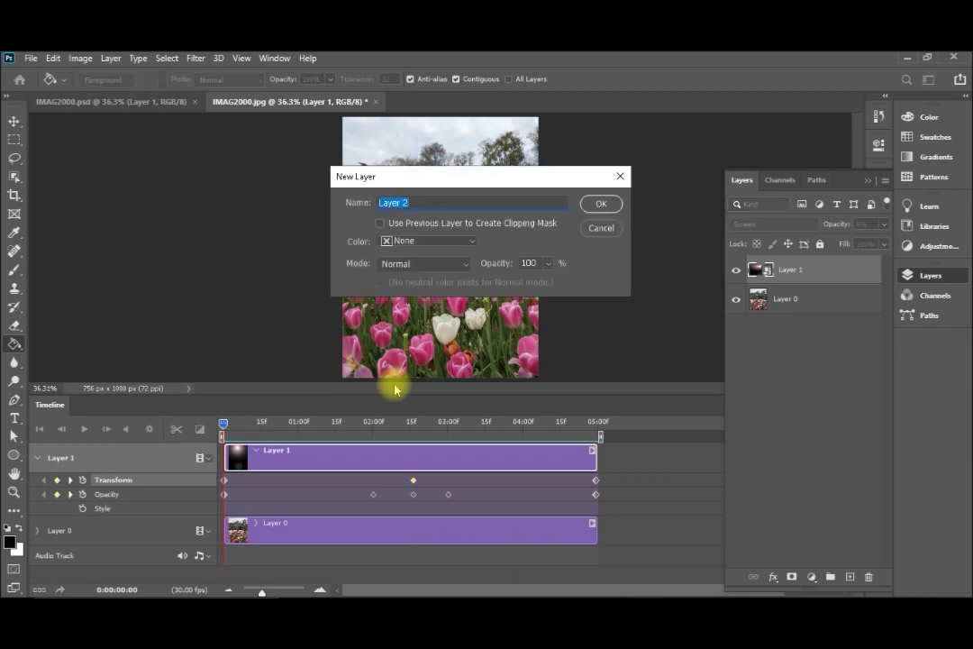
{"action": "key", "text": "Return"}
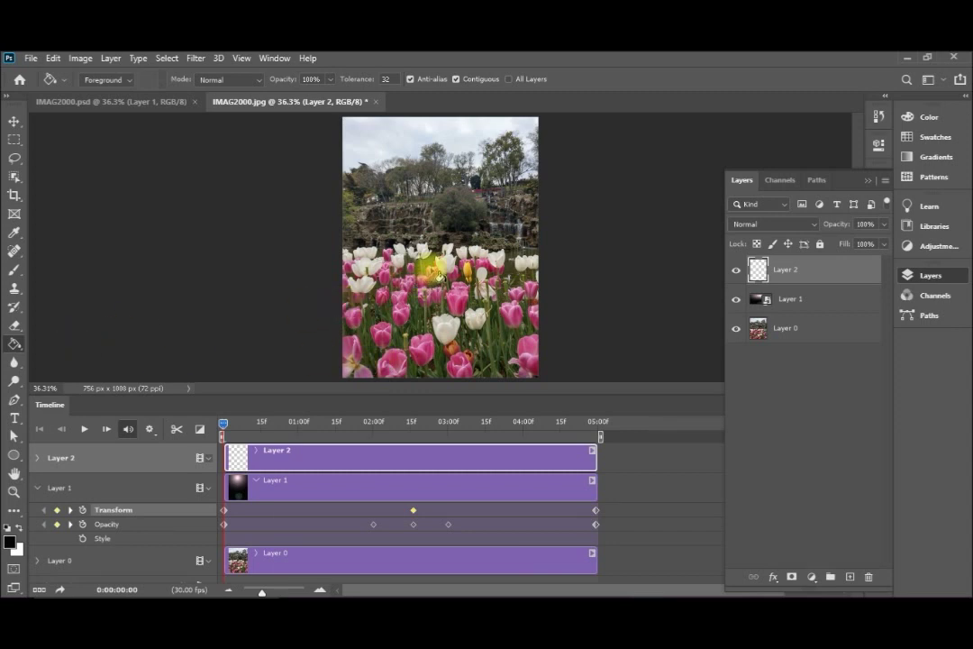
{"action": "left_click", "coordinate": [432, 268]}
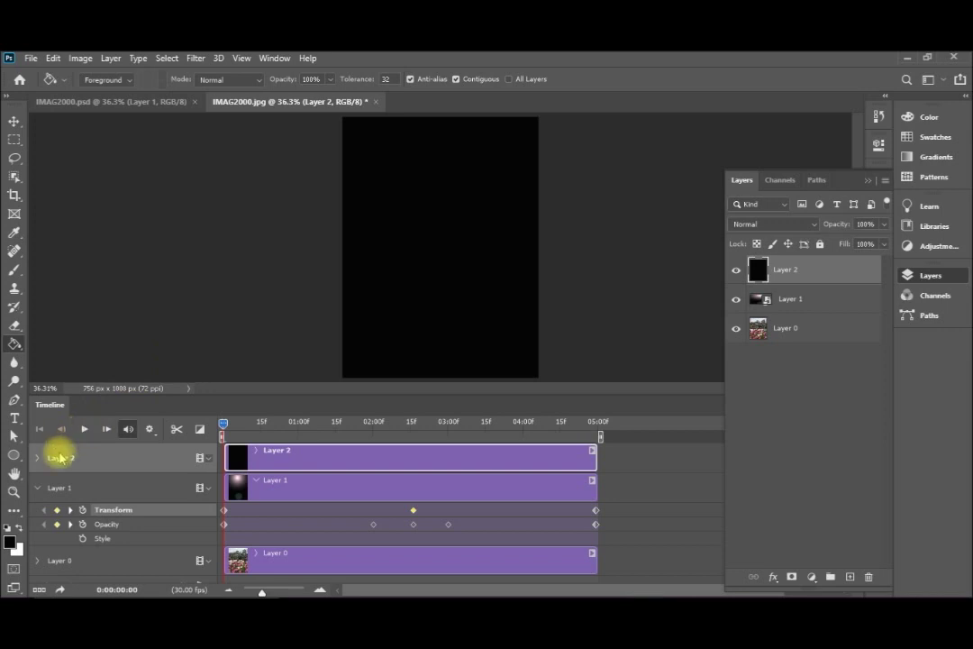
{"action": "left_click", "coordinate": [39, 458]}
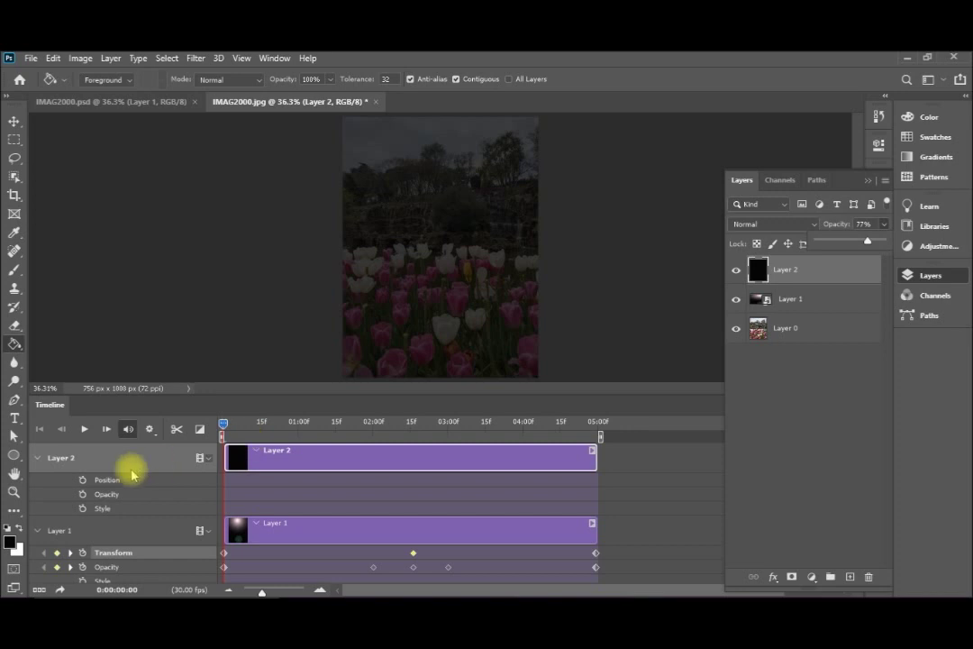
Keyframe Layer 2's opacity at 77% on the first frame and 0% at frame 16.
{"action": "left_click", "coordinate": [82, 493]}
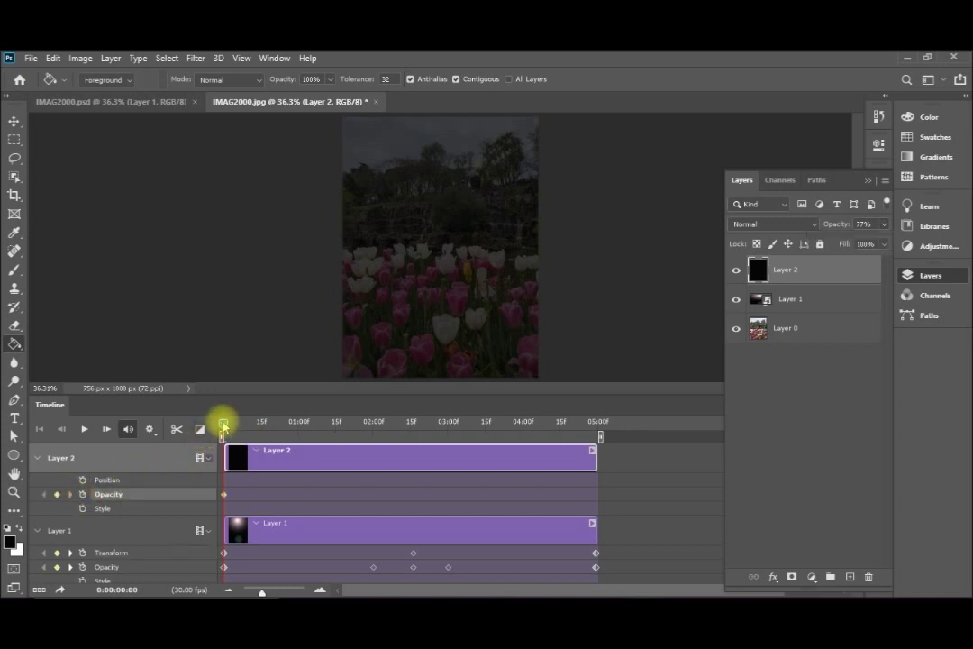
{"action": "left_click_drag", "start_coordinate": [224, 424], "coordinate": [266, 422]}
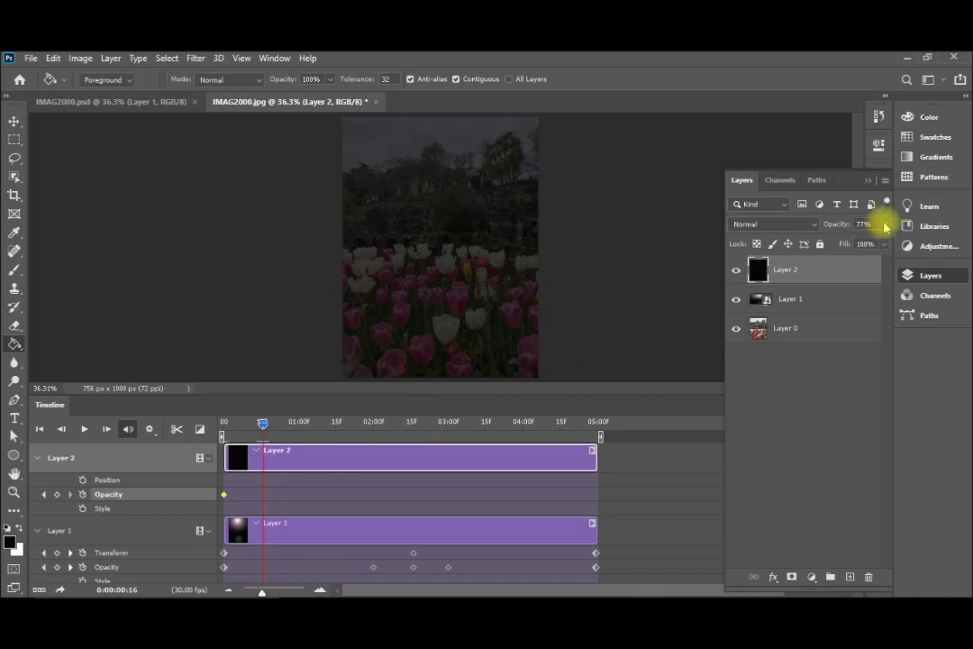
{"action": "left_click_drag", "start_coordinate": [865, 243], "coordinate": [816, 243]}
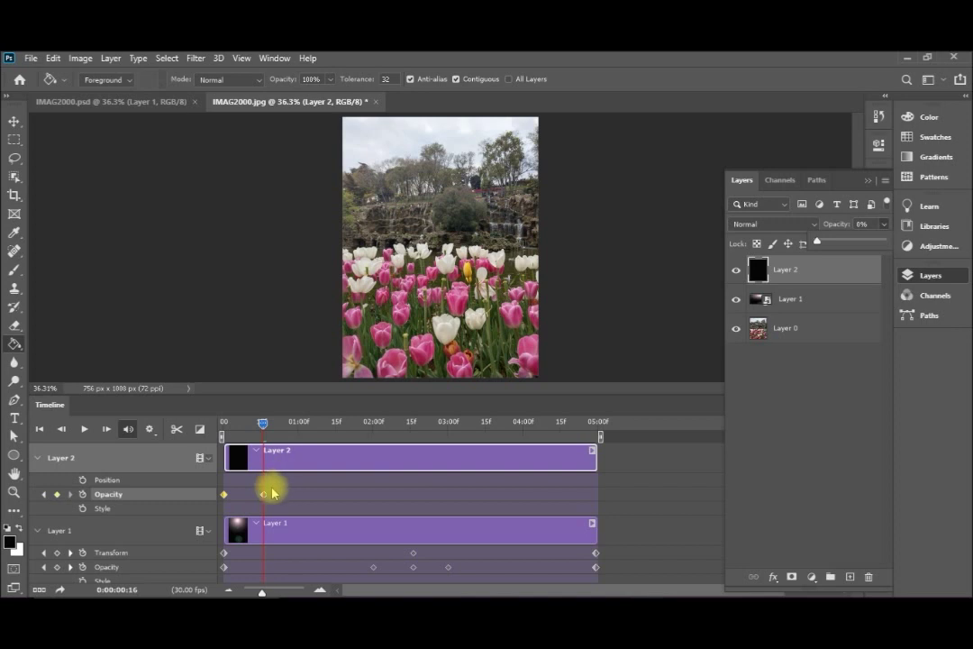
{"action": "left_click", "coordinate": [263, 421]}
Set Layer 2's opacity to 83% at 5:00 and 0% at about 4:08, then play.
{"action": "left_click_drag", "start_coordinate": [426, 431], "coordinate": [600, 432]}
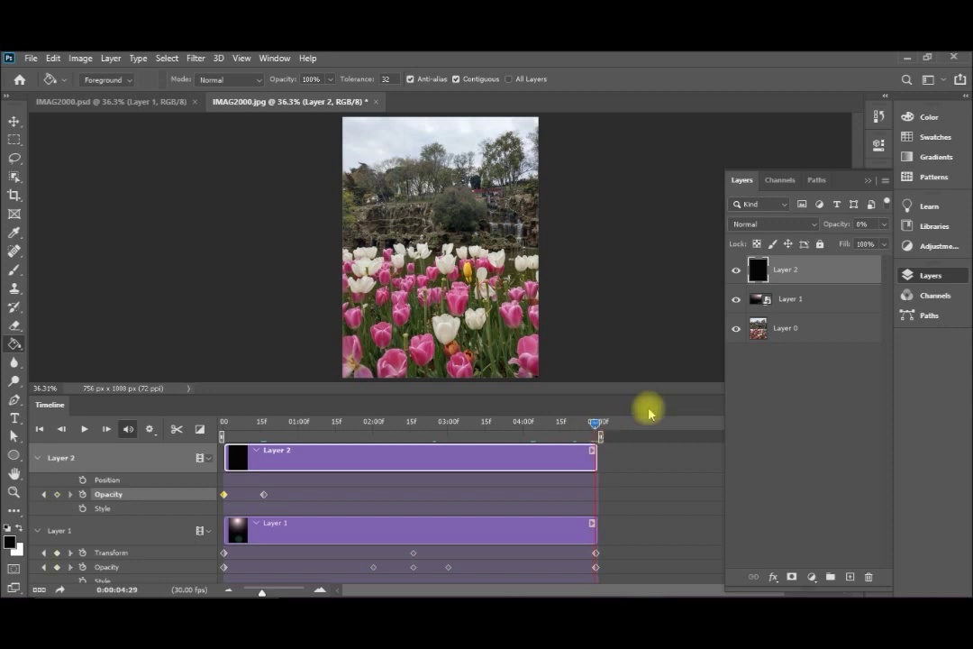
{"action": "left_click", "coordinate": [884, 224]}
{"action": "left_click_drag", "start_coordinate": [816, 242], "coordinate": [870, 243]}
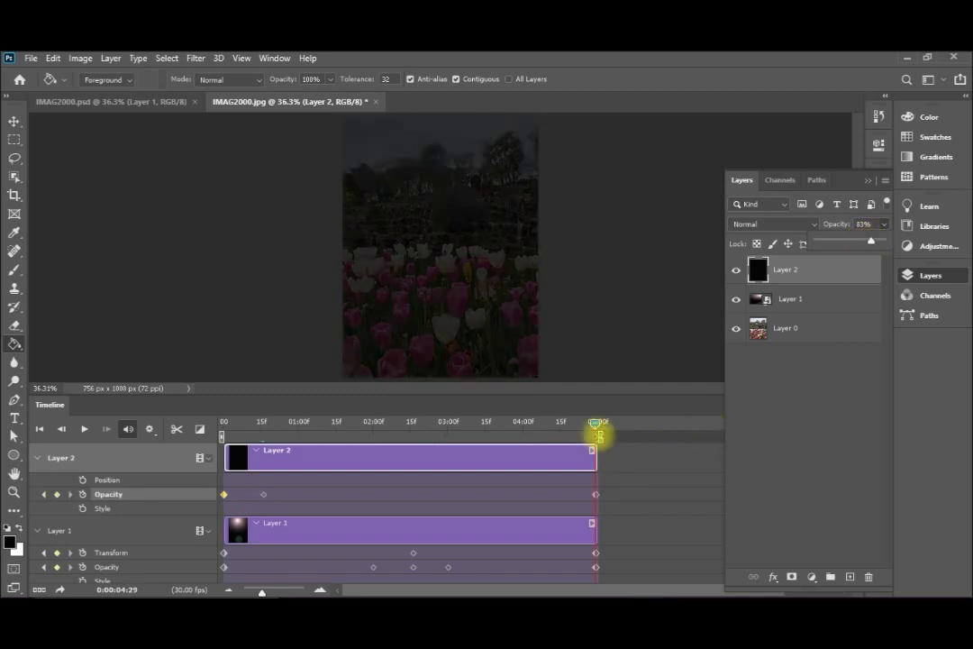
{"action": "left_click_drag", "start_coordinate": [597, 427], "coordinate": [529, 430]}
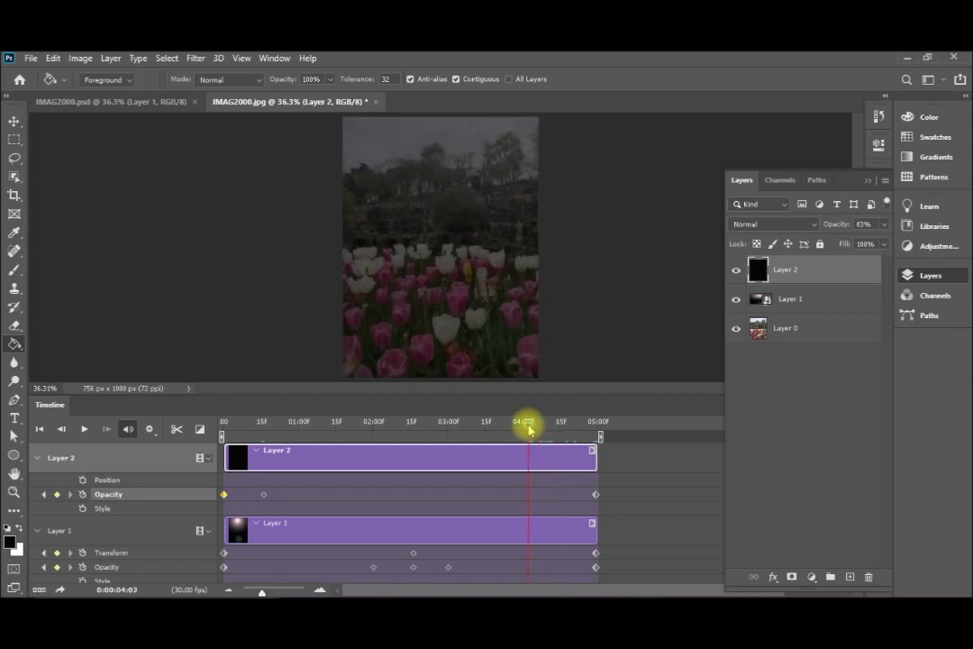
{"action": "left_click_drag", "start_coordinate": [530, 430], "coordinate": [544, 428]}
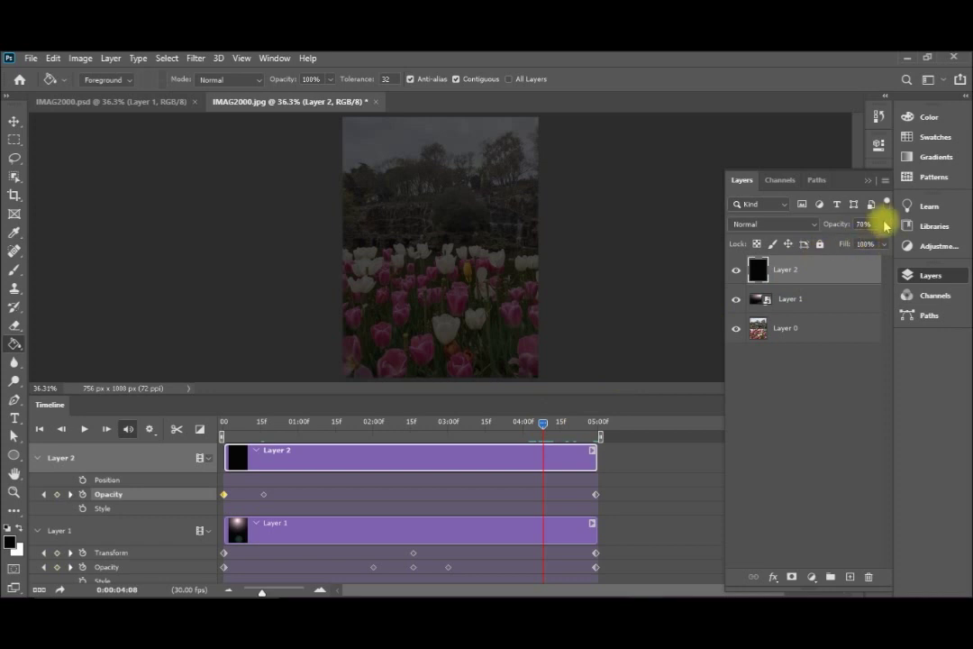
{"action": "left_click_drag", "start_coordinate": [863, 243], "coordinate": [815, 243]}
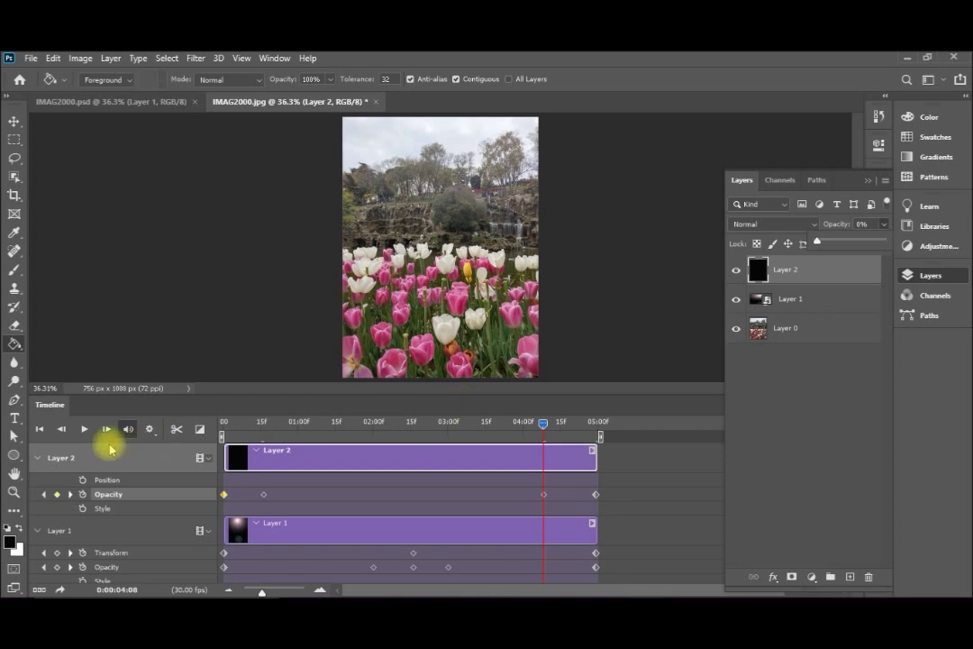
{"action": "left_click", "coordinate": [82, 430]}
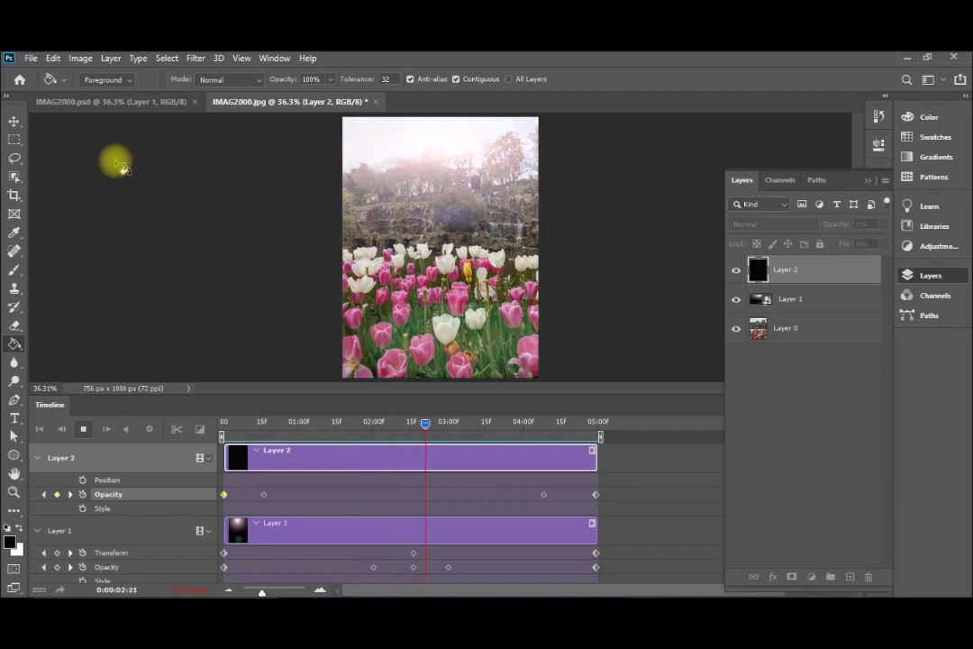
Stop the finished preview and open the File menu's export commands.
{"action": "left_click", "coordinate": [31, 58]}
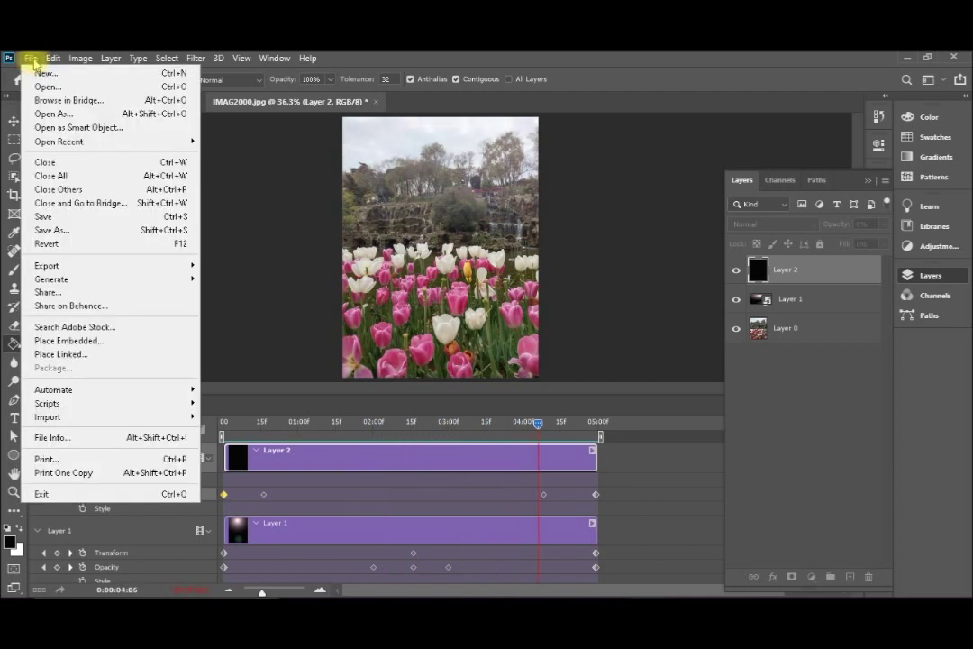
{"action": "left_click", "coordinate": [155, 396]}
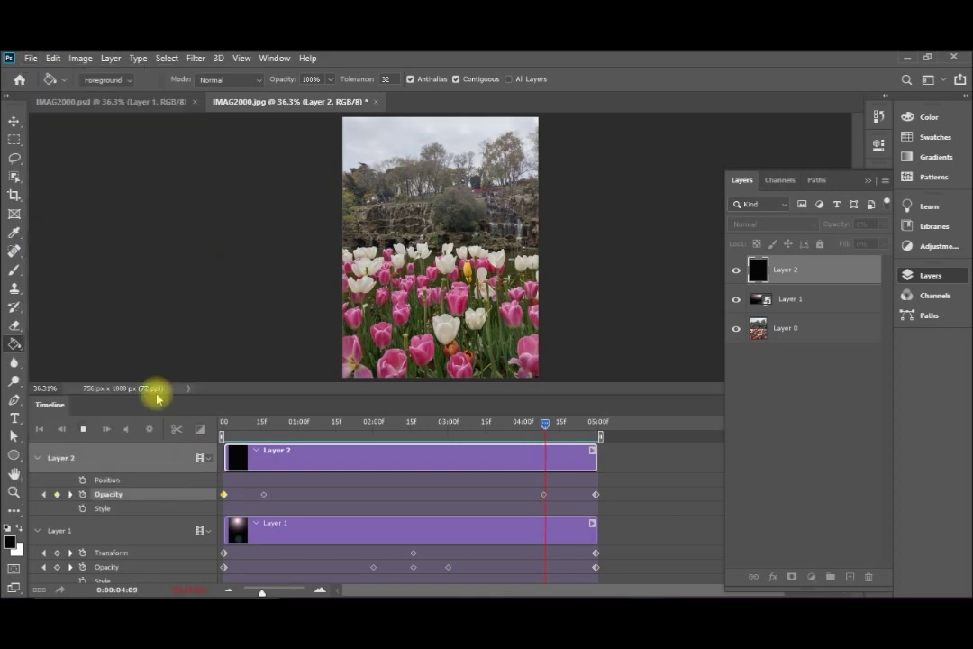
{"action": "left_click", "coordinate": [83, 428]}
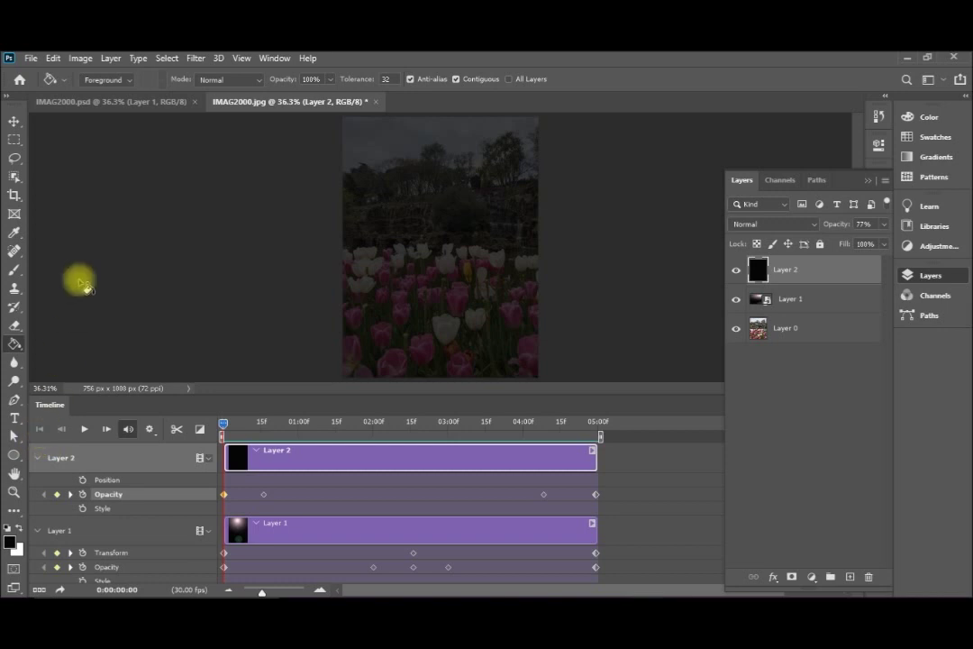
{"action": "left_click", "coordinate": [31, 57]}
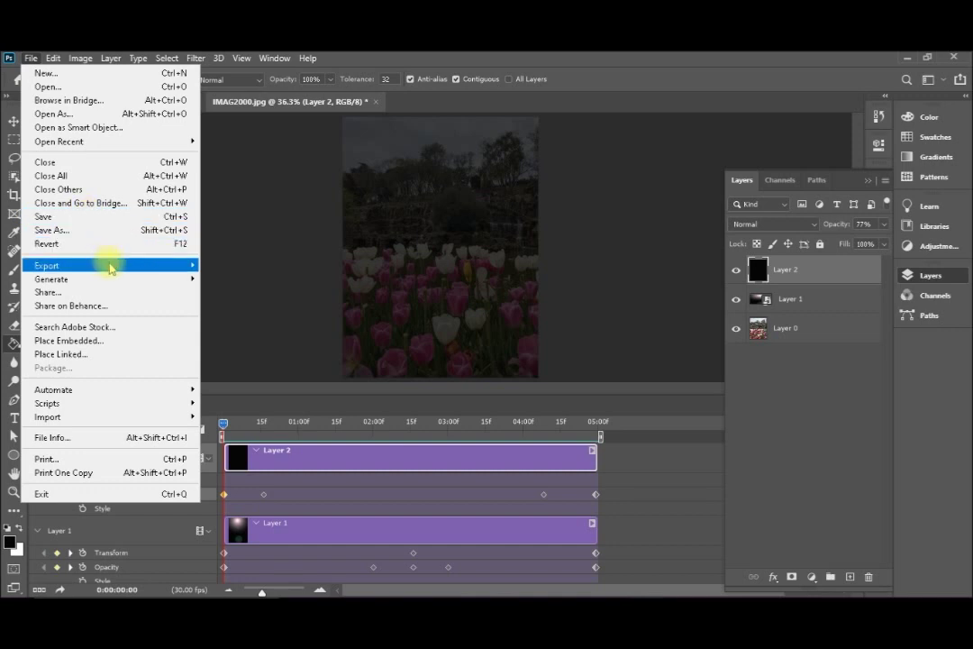
{"action": "mouse_move", "coordinate": [184, 266]}
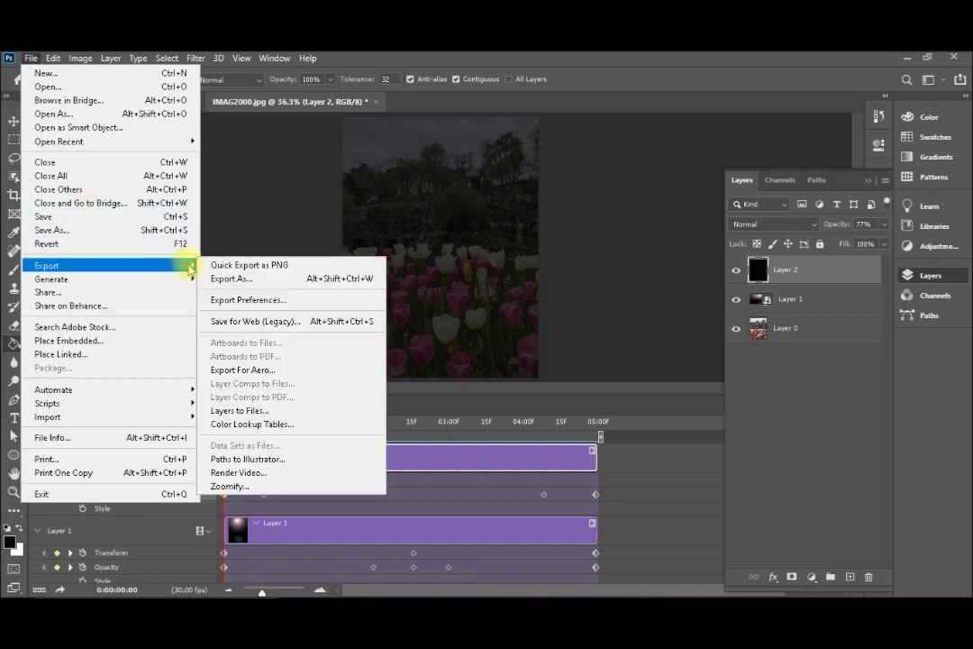
In Save for Web (Legacy), resize the GIF output to 50%.
{"action": "left_click", "coordinate": [242, 322]}
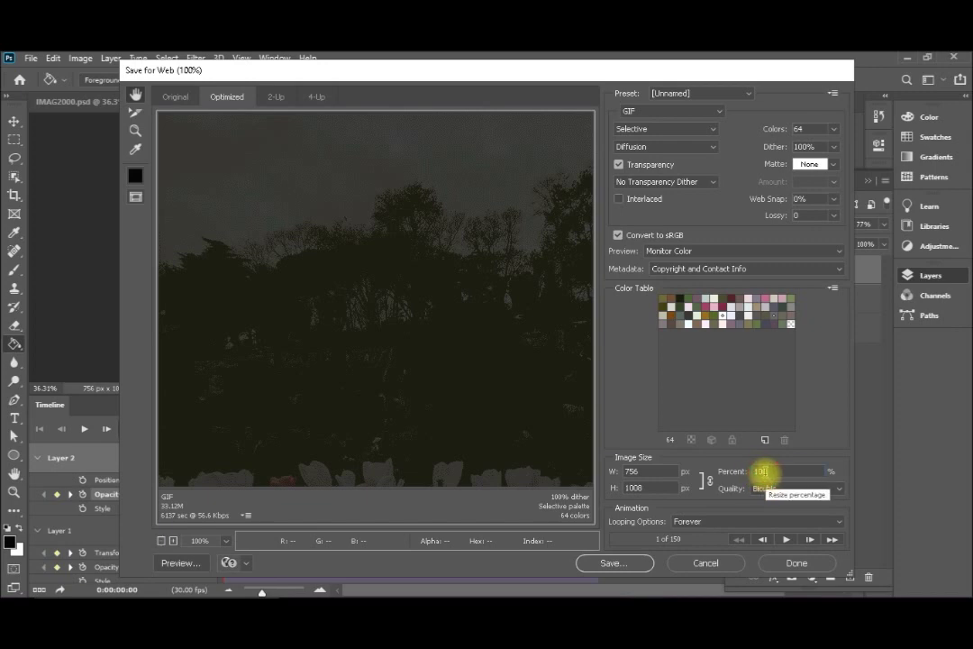
{"action": "key", "text": "BackSpace"}
{"action": "key", "text": "BackSpace"}
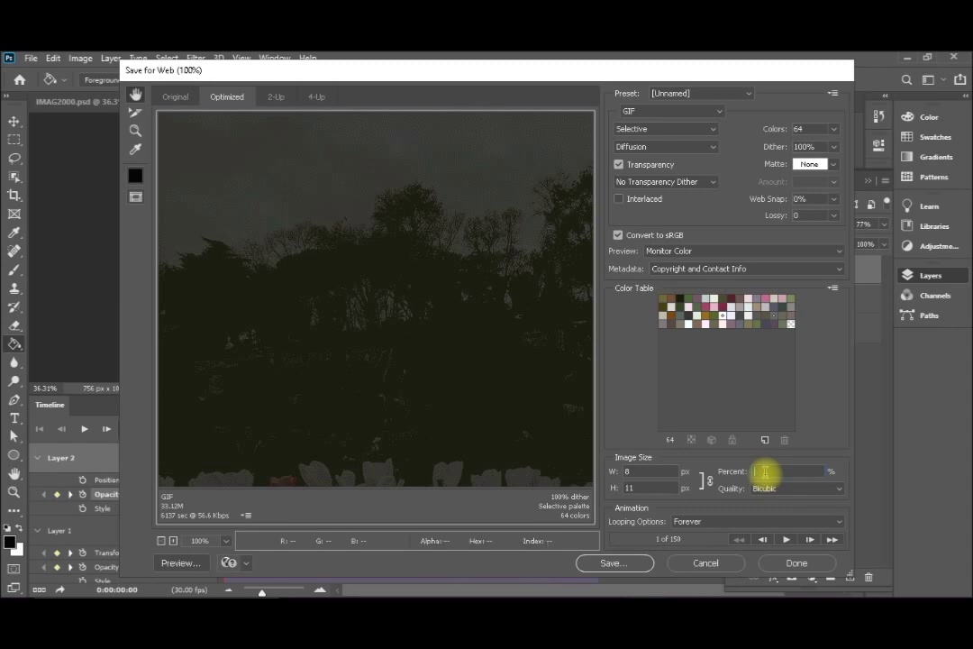
{"action": "type", "text": "50"}
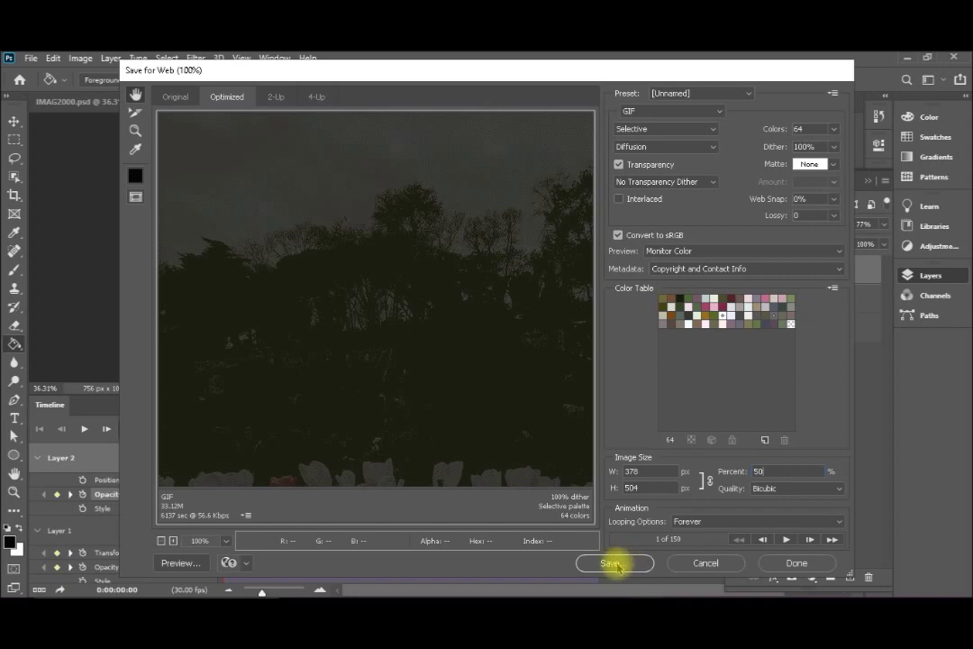
{"action": "key", "text": "Return"}
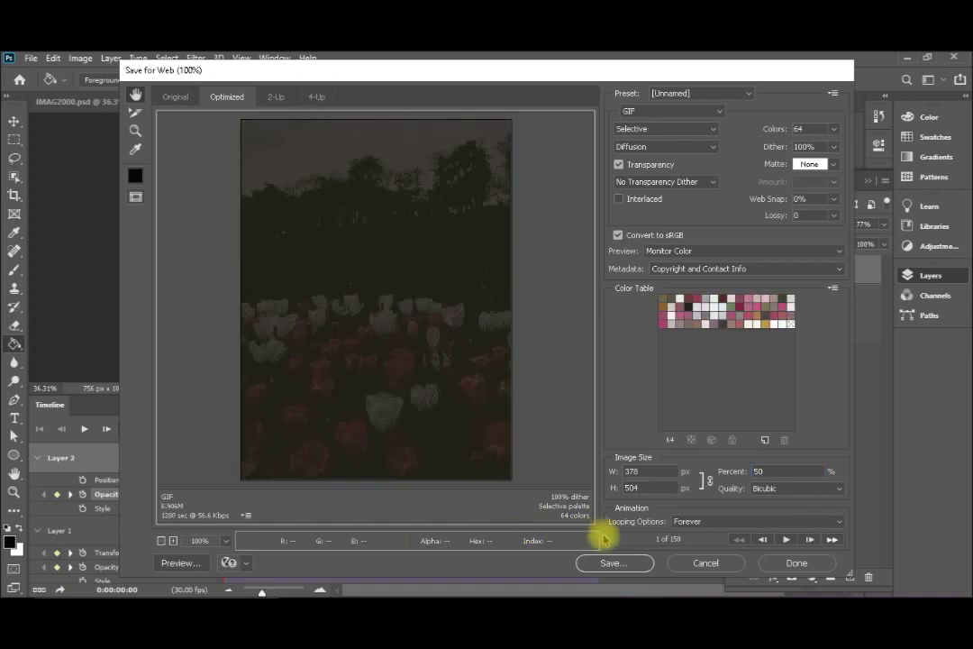
Save the GIF as IMAG2000.gif in the video 85 folder and check it there.
{"action": "left_click", "coordinate": [614, 562]}
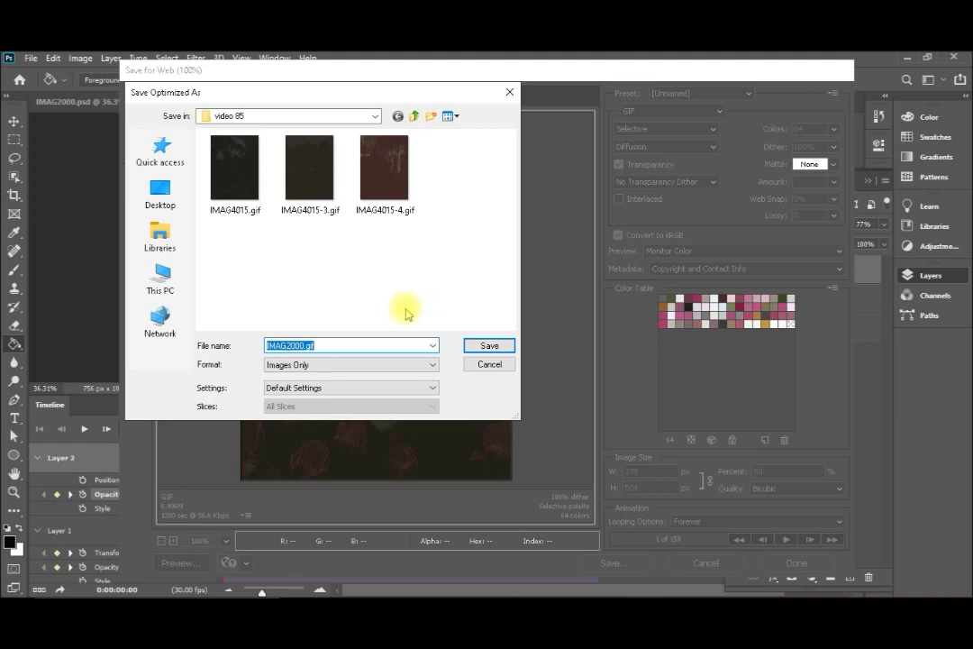
{"action": "left_click", "coordinate": [484, 349]}
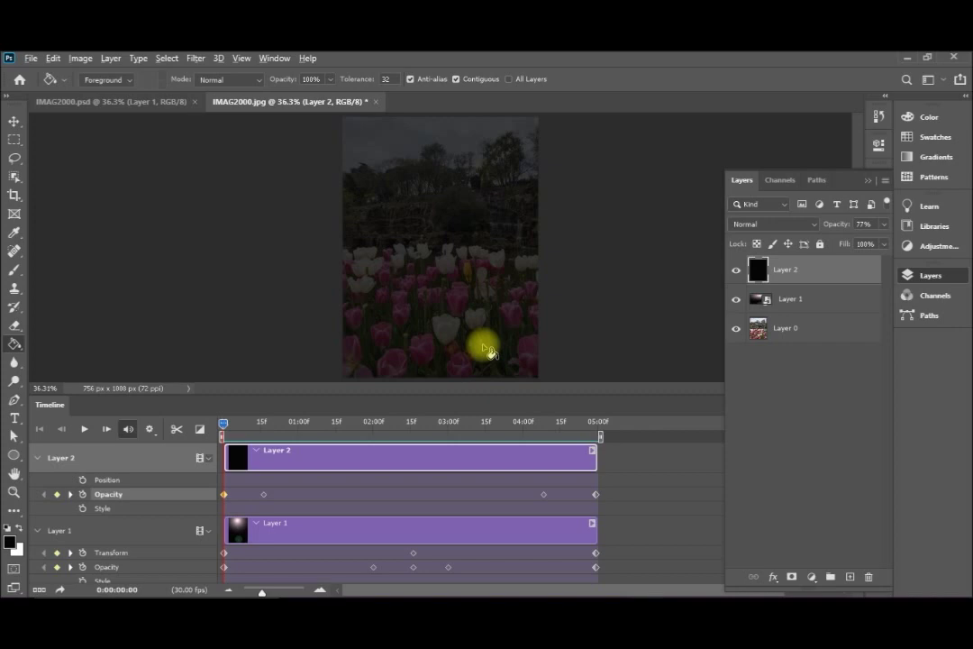
{"action": "key", "text": "alt+grave"}
{"action": "key", "text": "alt+grave"}
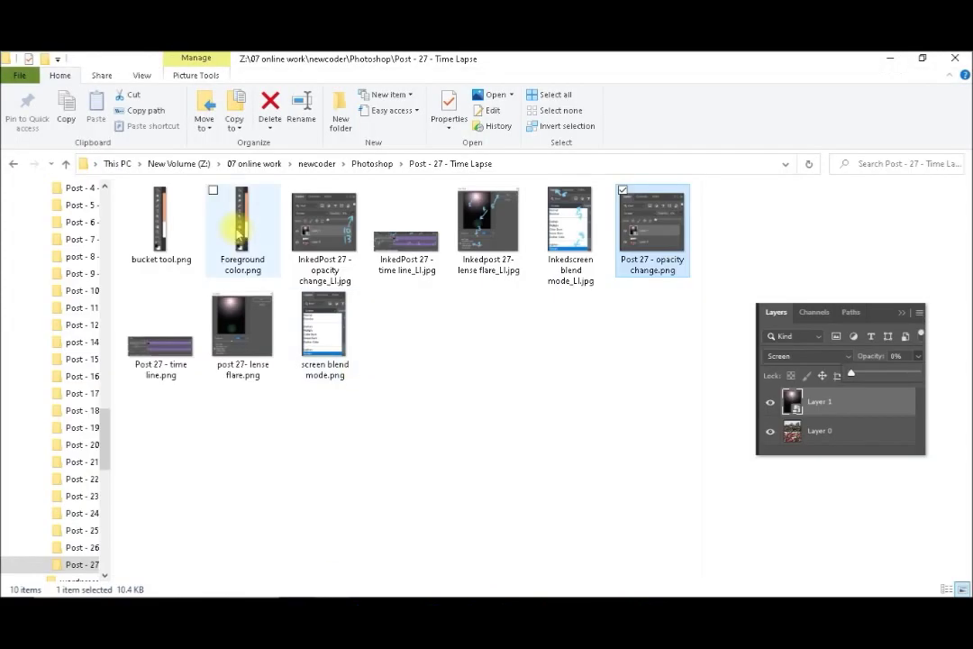
{"action": "left_click", "coordinate": [786, 164]}
Preview the exported IMAG2000.gif (6.90 MB) from the video 85 folder in File Explorer.
{"action": "left_click", "coordinate": [587, 209]}
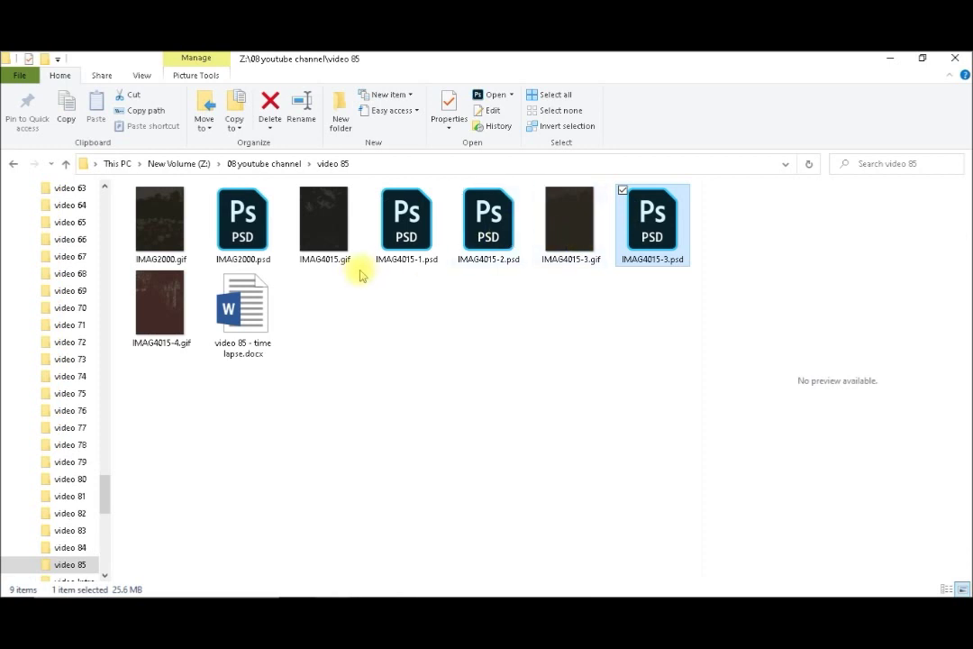
{"action": "left_click", "coordinate": [178, 255]}
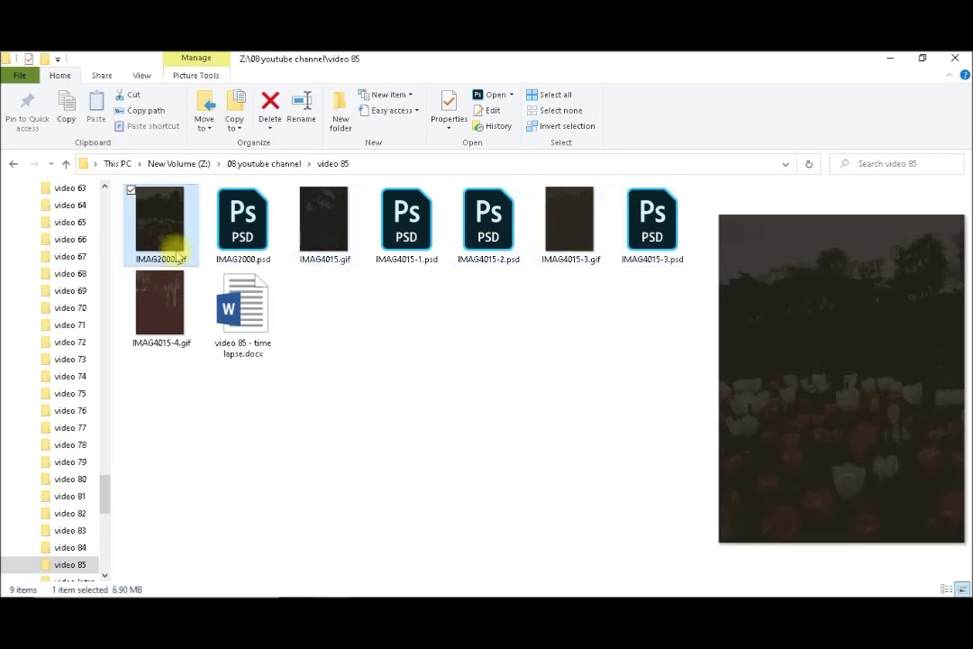